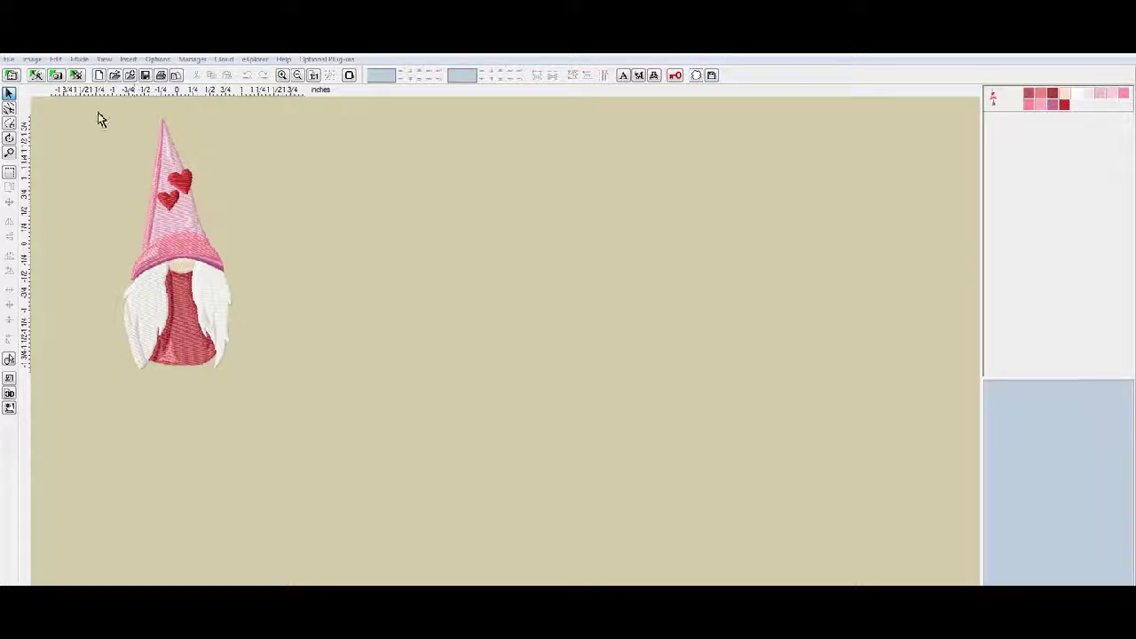
Close the gnome design without saving the changes and switch to Embird Studio
{"action": "left_click", "coordinate": [7, 58]}
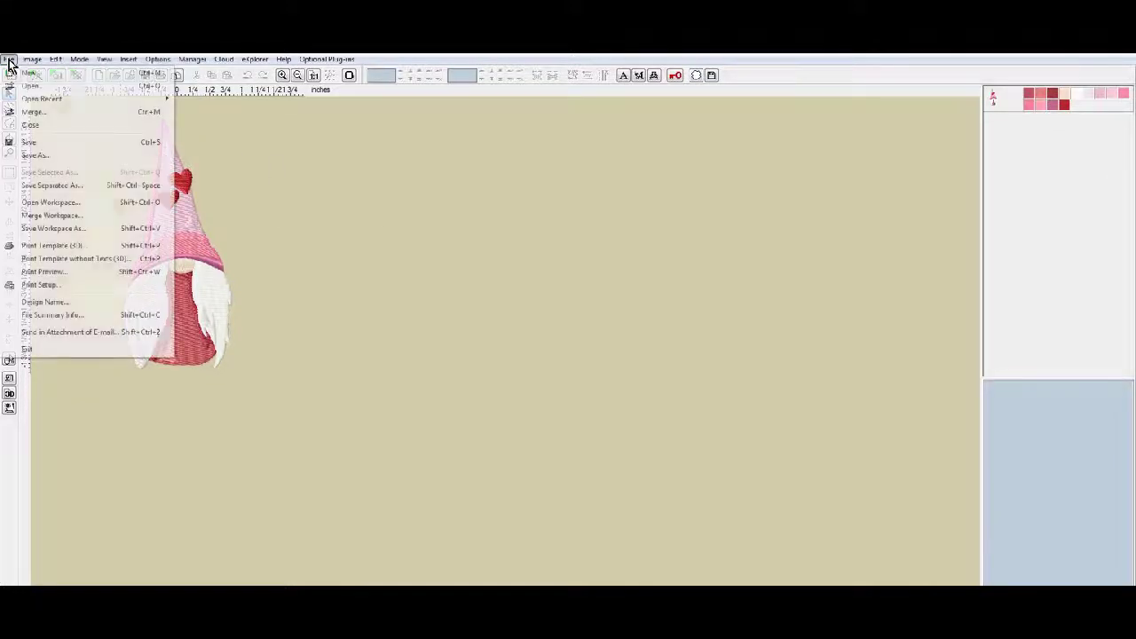
{"action": "left_click", "coordinate": [29, 113]}
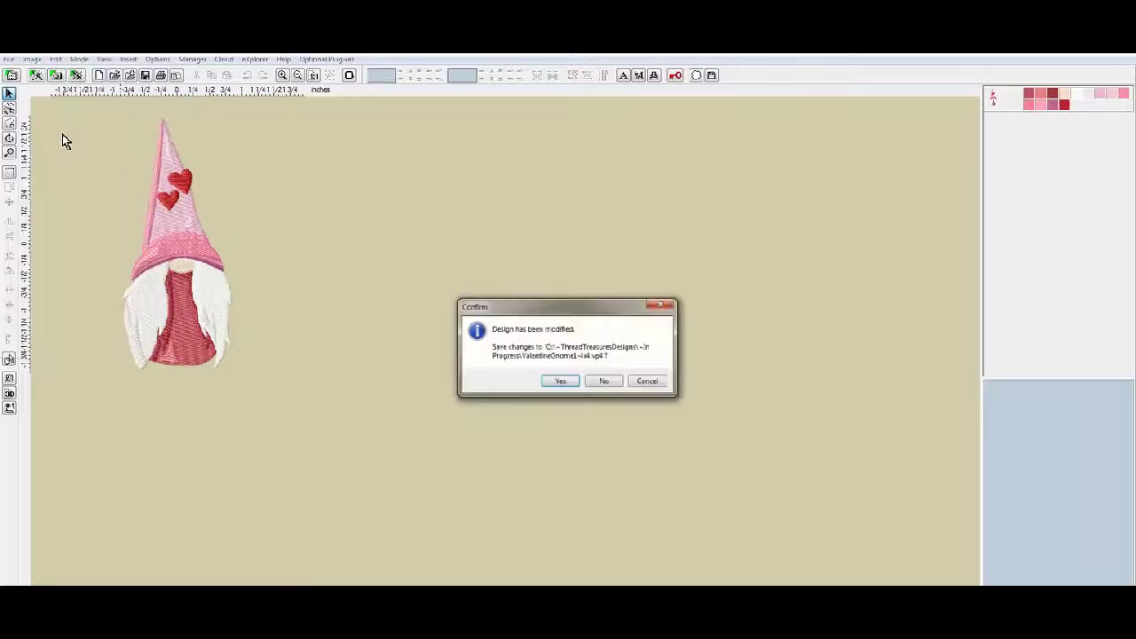
{"action": "left_click", "coordinate": [604, 383]}
{"action": "left_click", "coordinate": [35, 76]}
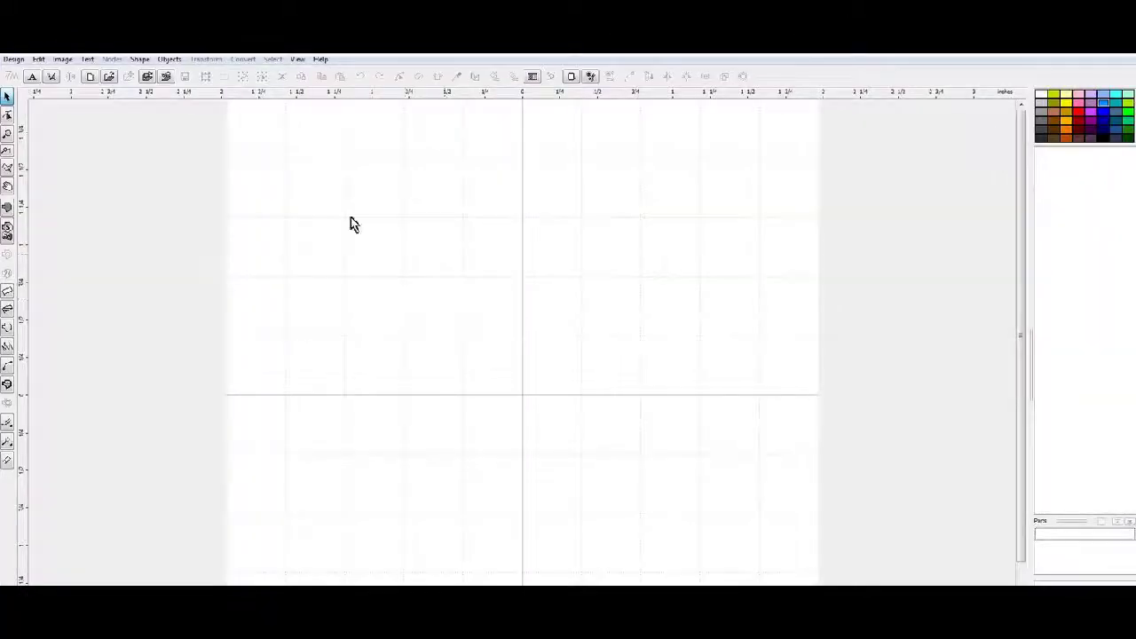
Open the recently used gnome design
{"action": "left_click", "coordinate": [16, 60]}
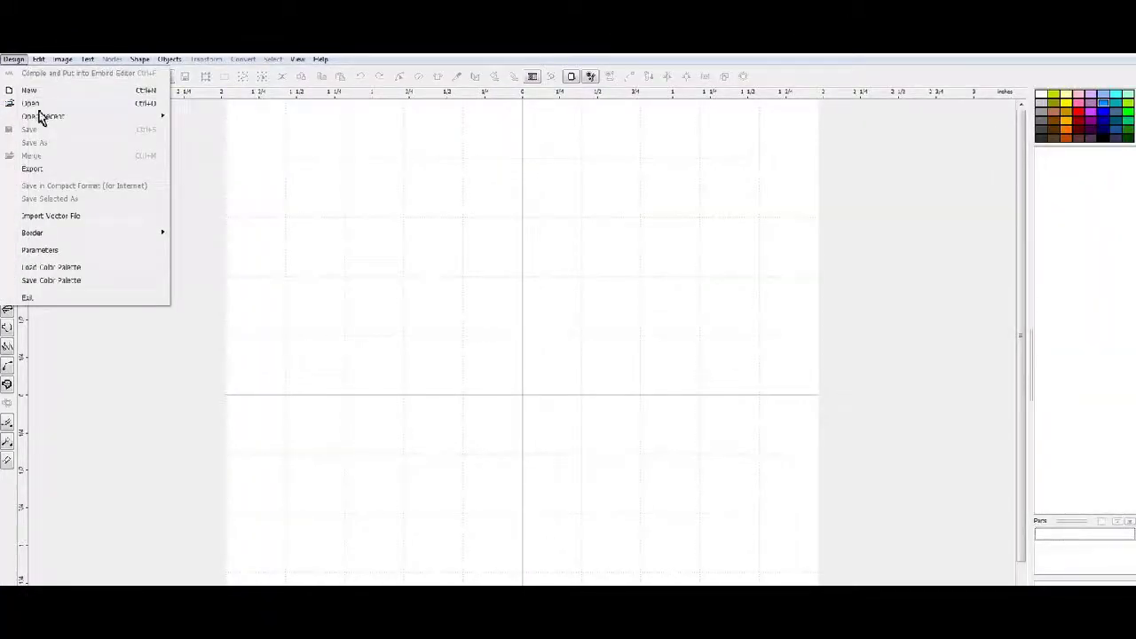
{"action": "mouse_move", "coordinate": [43, 122]}
{"action": "left_click", "coordinate": [346, 125]}
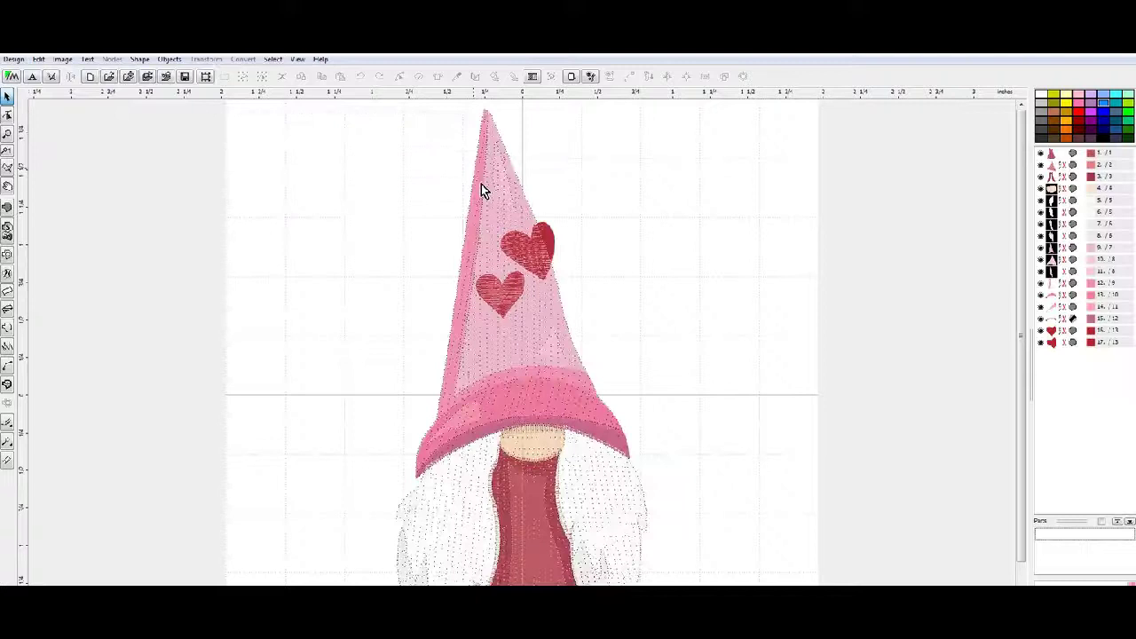
{"action": "scroll", "coordinate": [637, 370], "scroll_direction": "down", "scroll_amount": 1}
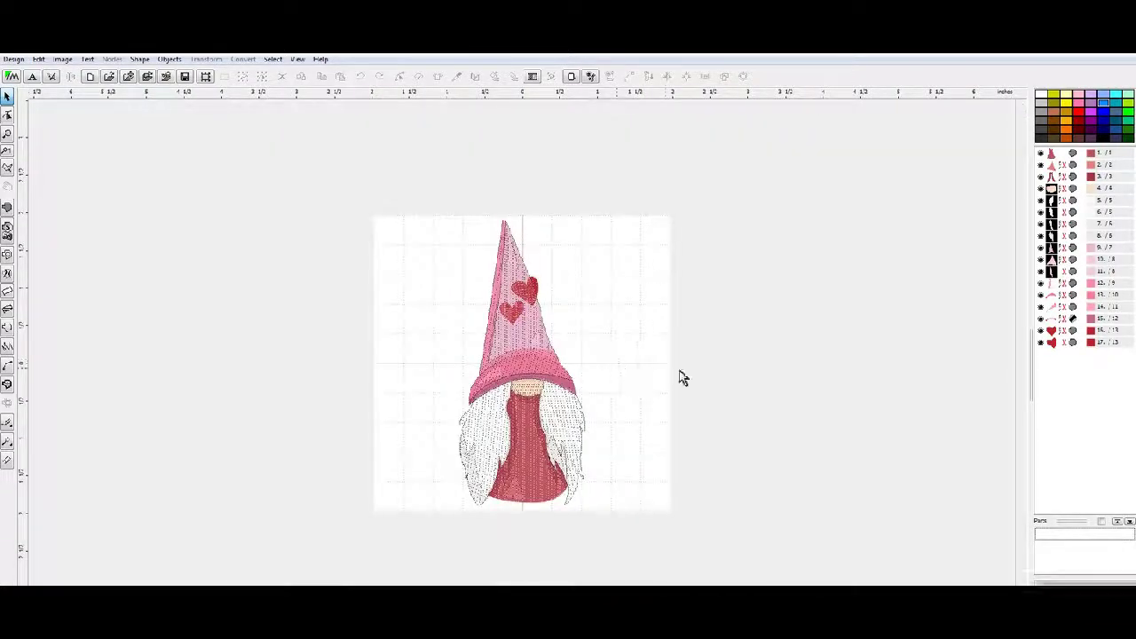
{"action": "scroll", "coordinate": [606, 376], "scroll_direction": "up", "scroll_amount": 1}
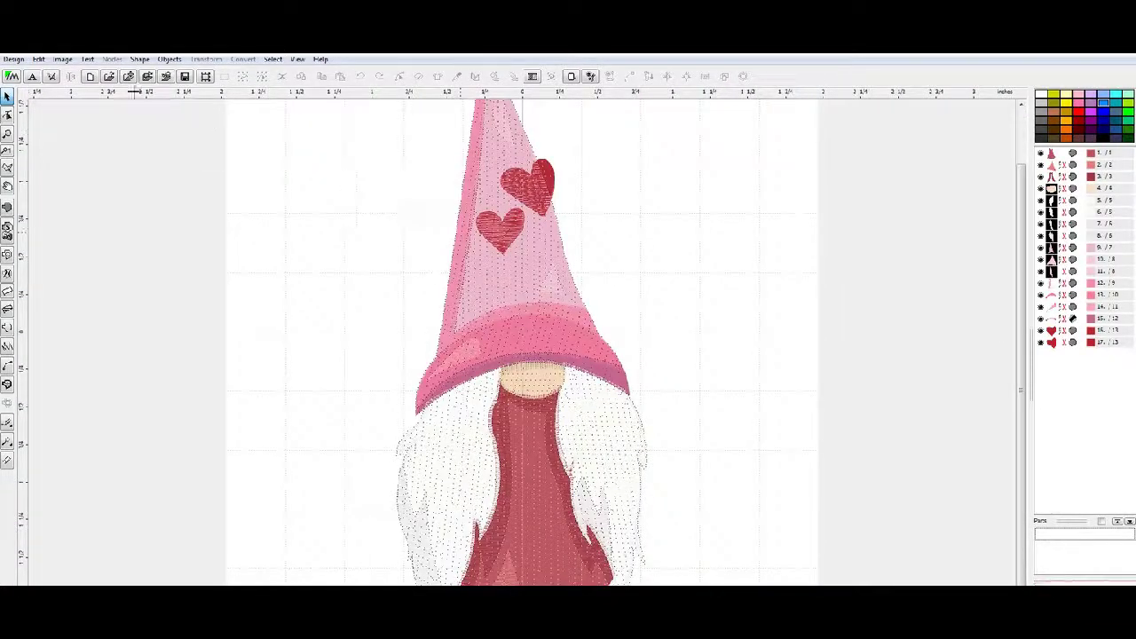
Try to change the hoop size from Custom to BabyLock ESE, Brother 8200 (large)
{"action": "left_click", "coordinate": [39, 60]}
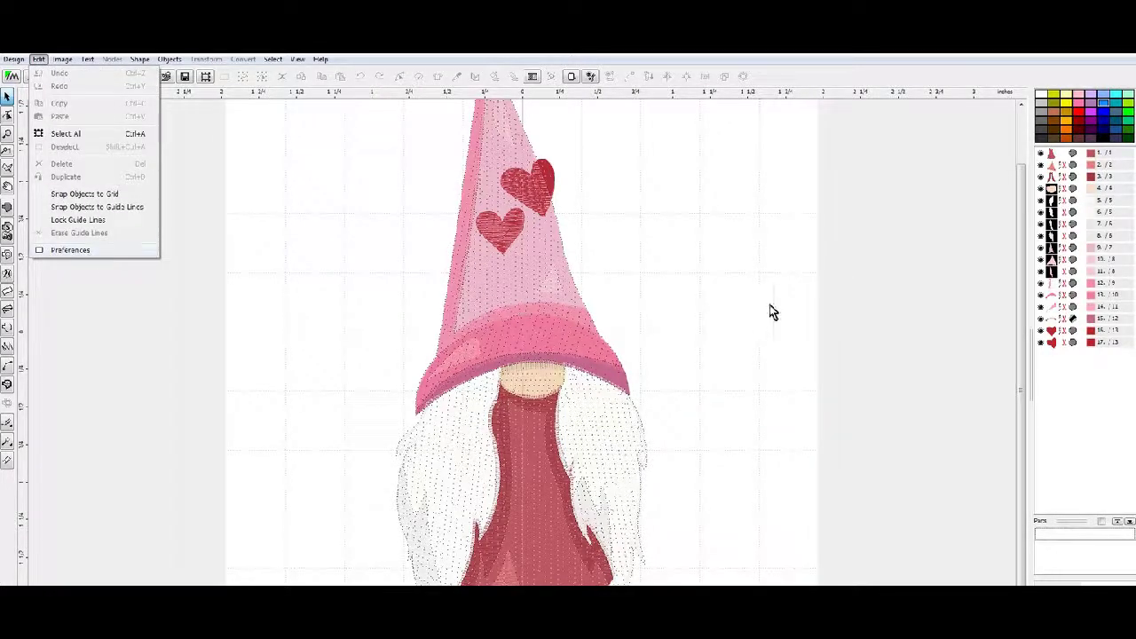
{"action": "left_click", "coordinate": [71, 251]}
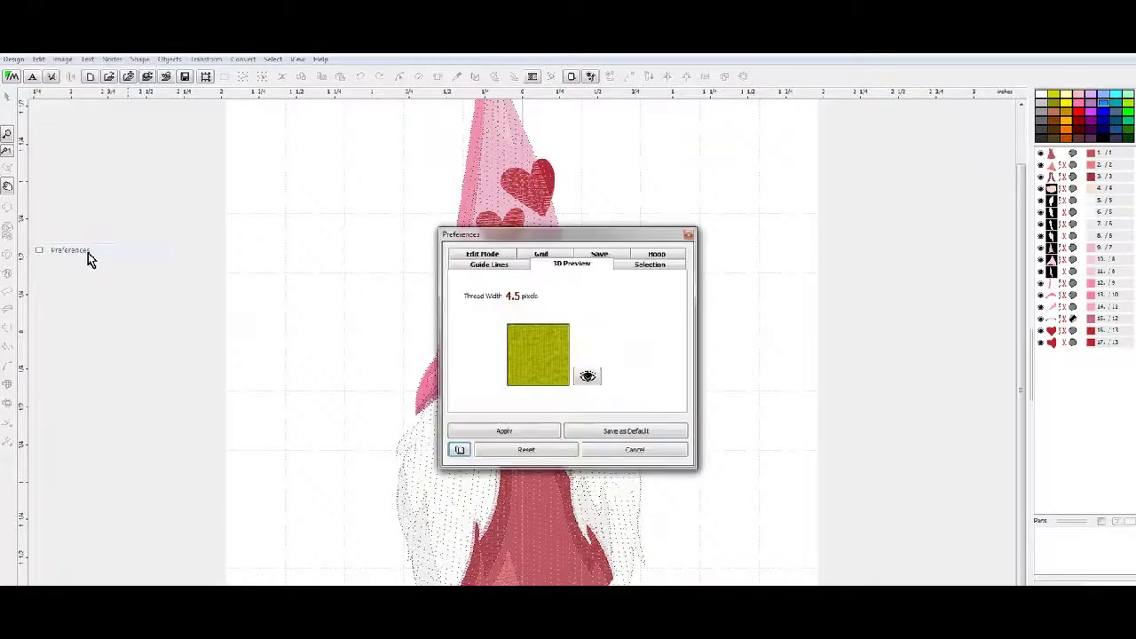
{"action": "left_click", "coordinate": [658, 255]}
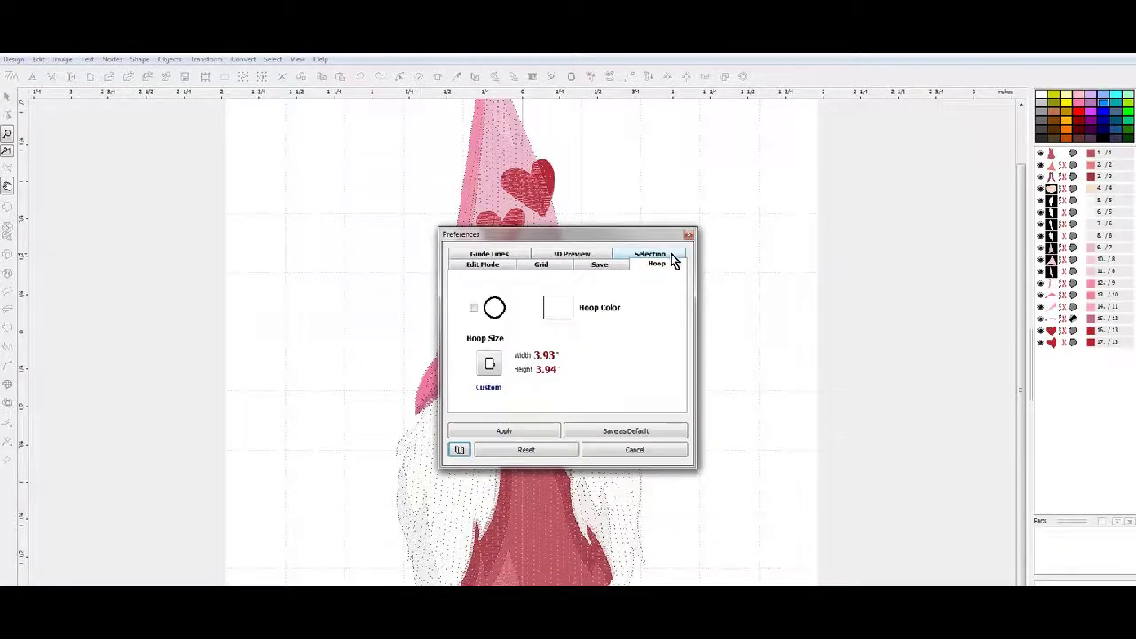
{"action": "left_click", "coordinate": [491, 368]}
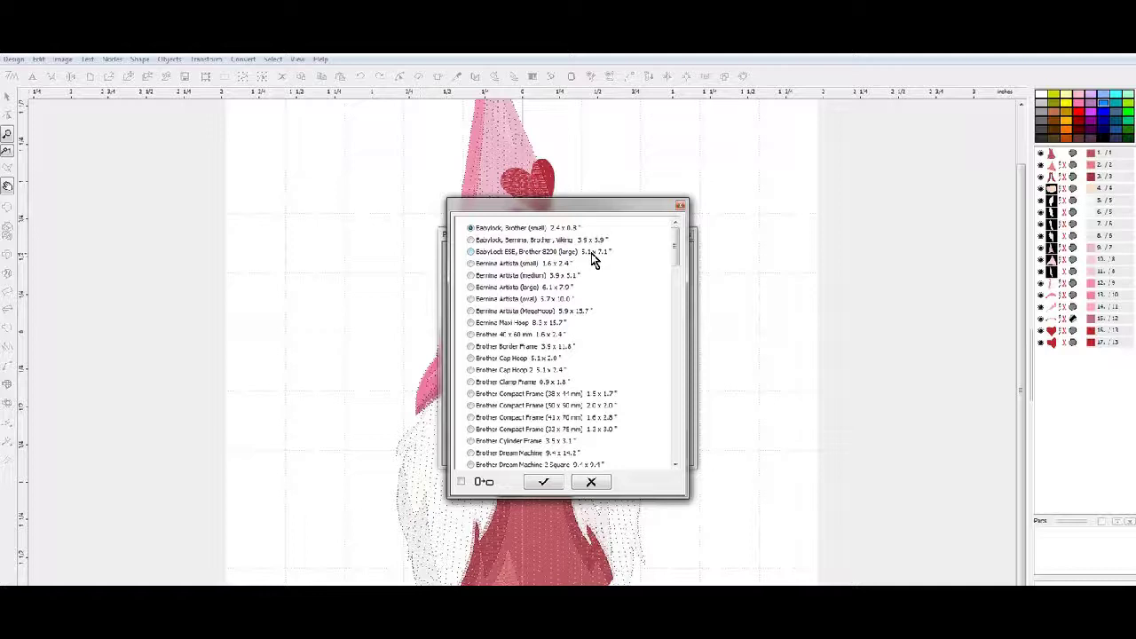
{"action": "left_click", "coordinate": [544, 481]}
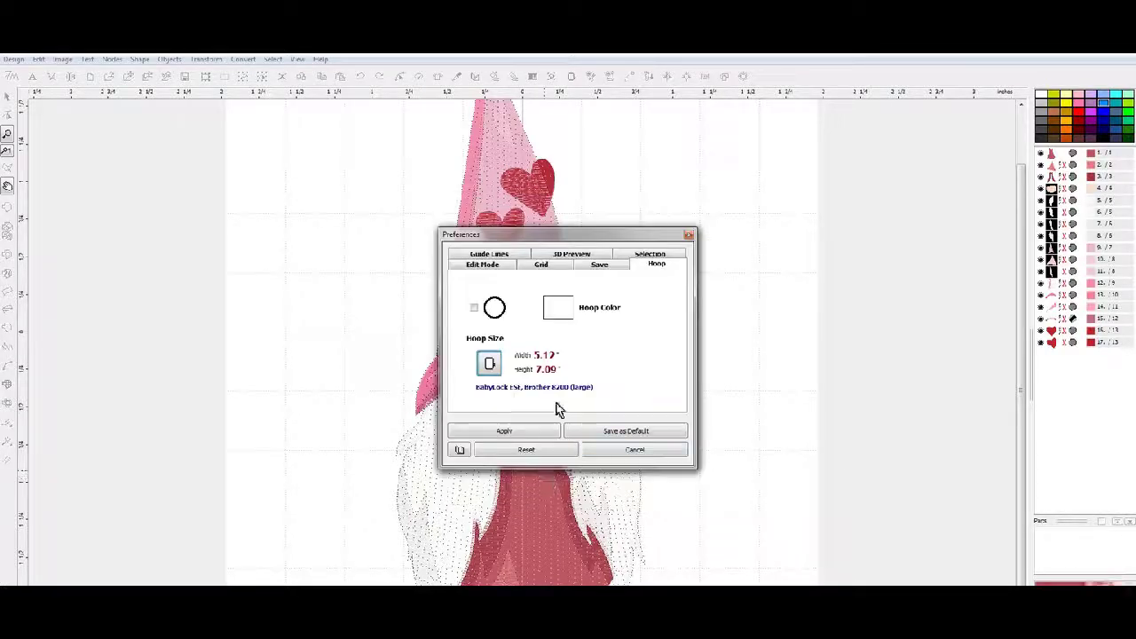
{"action": "left_click", "coordinate": [527, 434]}
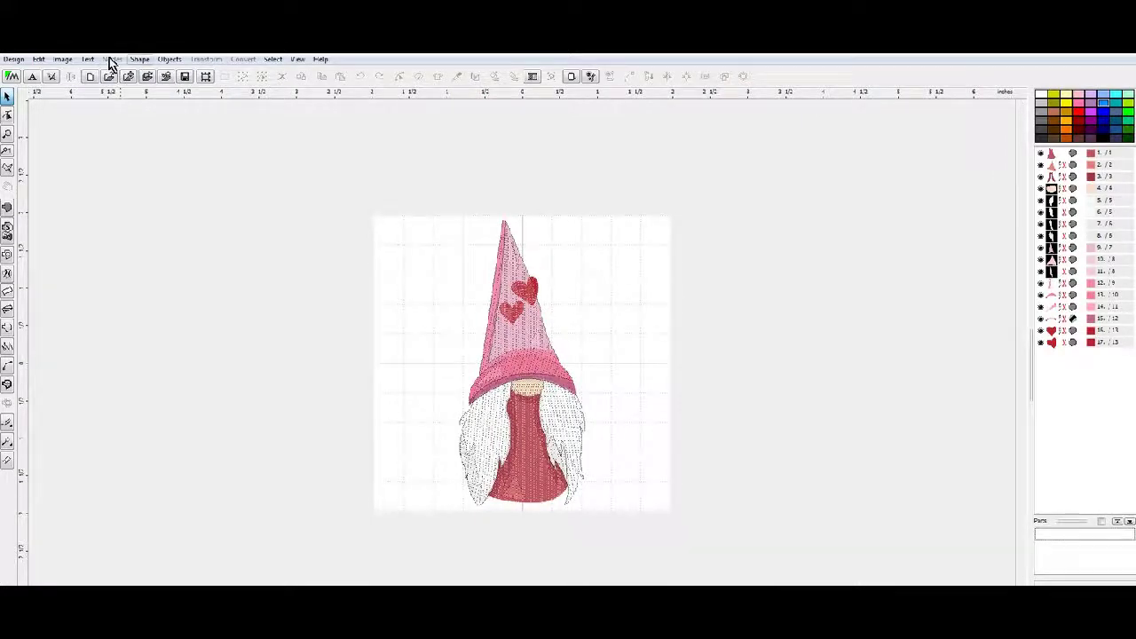
Delete the background image and set the hoop size to BabyLock ESE, Brother 8200 (large), 5.12 x 7.09 inches
{"action": "left_click", "coordinate": [64, 60]}
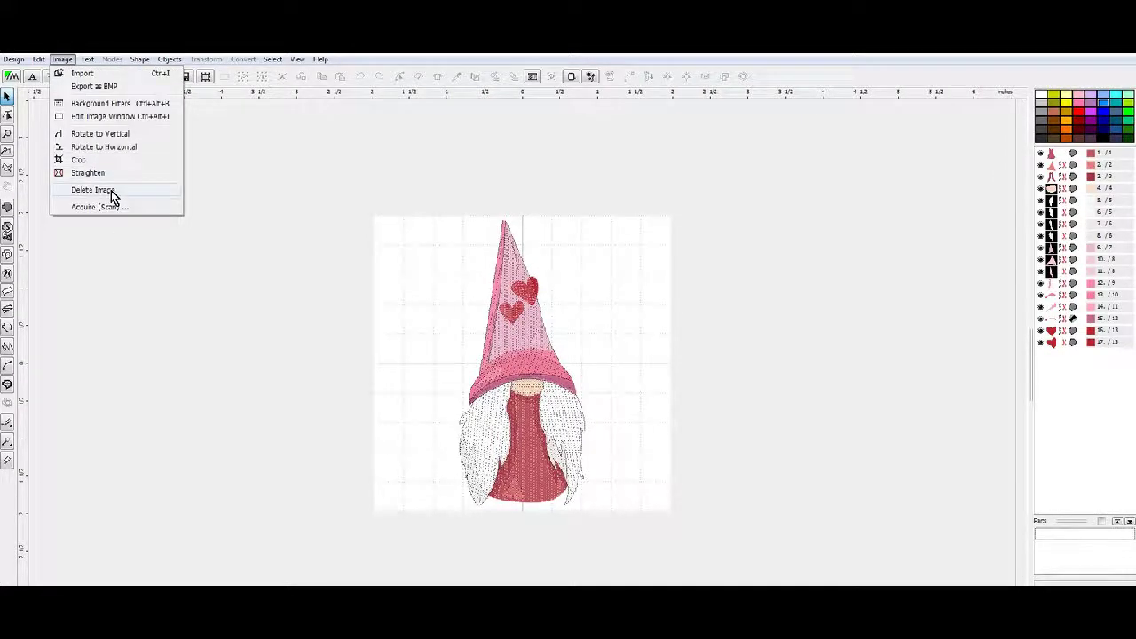
{"action": "left_click", "coordinate": [105, 189]}
{"action": "left_click", "coordinate": [39, 59]}
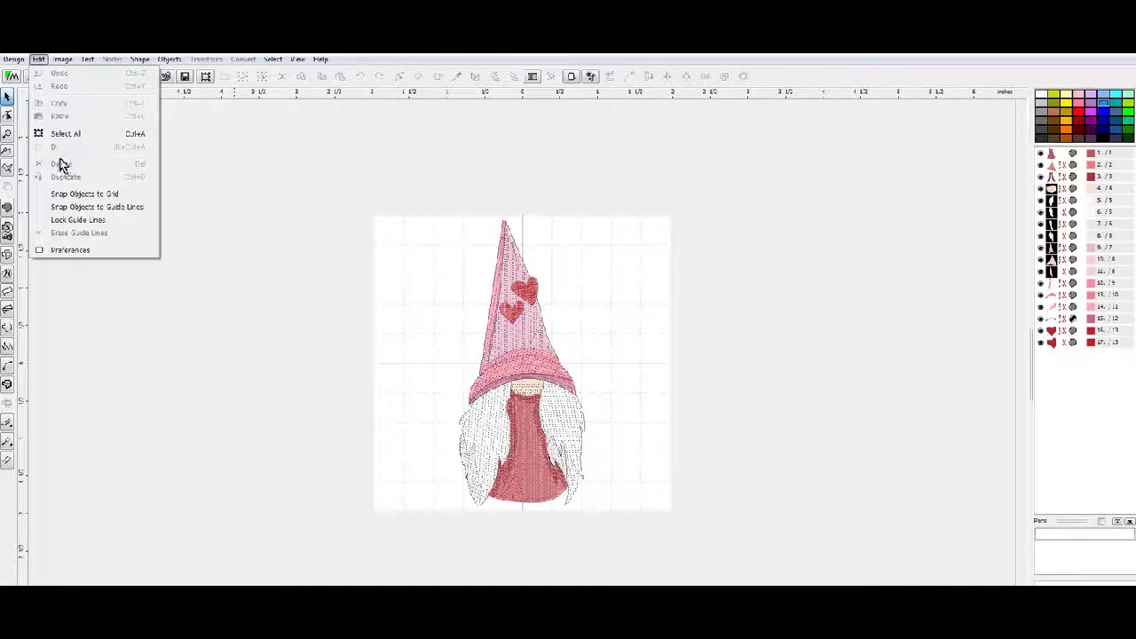
{"action": "left_click", "coordinate": [83, 251]}
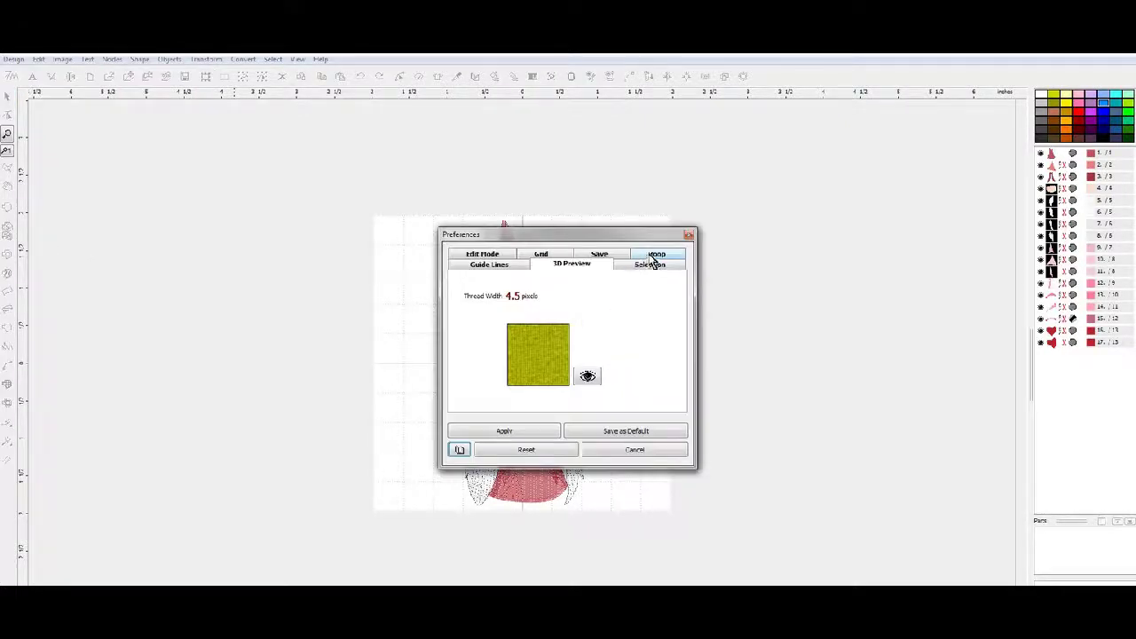
{"action": "left_click", "coordinate": [655, 254]}
{"action": "left_click", "coordinate": [495, 366]}
{"action": "left_click", "coordinate": [598, 254]}
{"action": "left_click", "coordinate": [544, 485]}
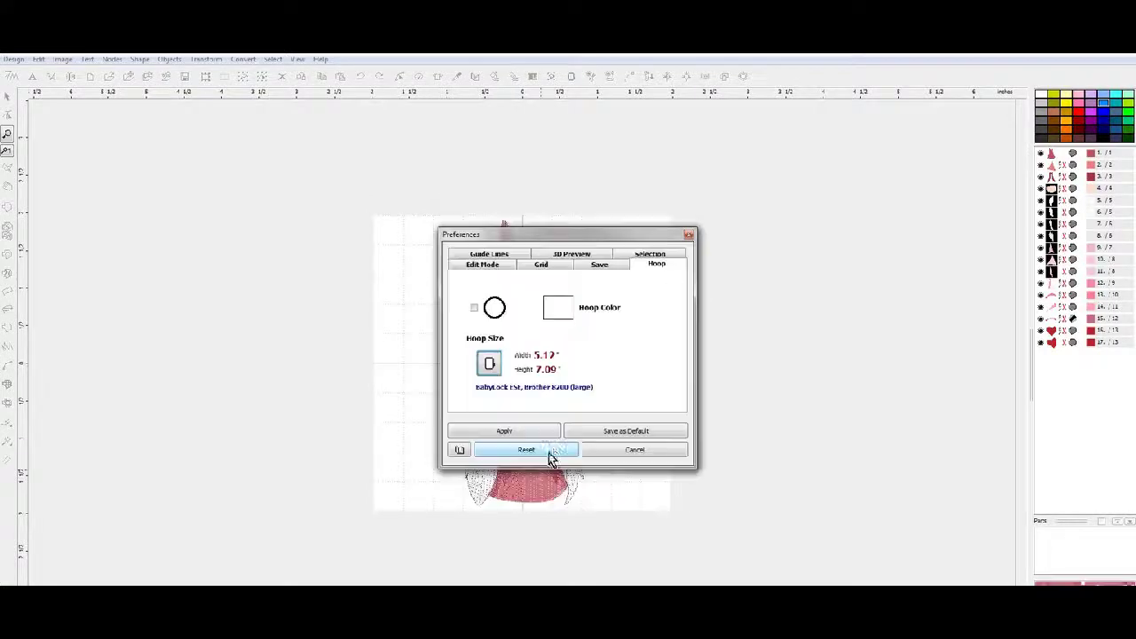
{"action": "left_click", "coordinate": [525, 436]}
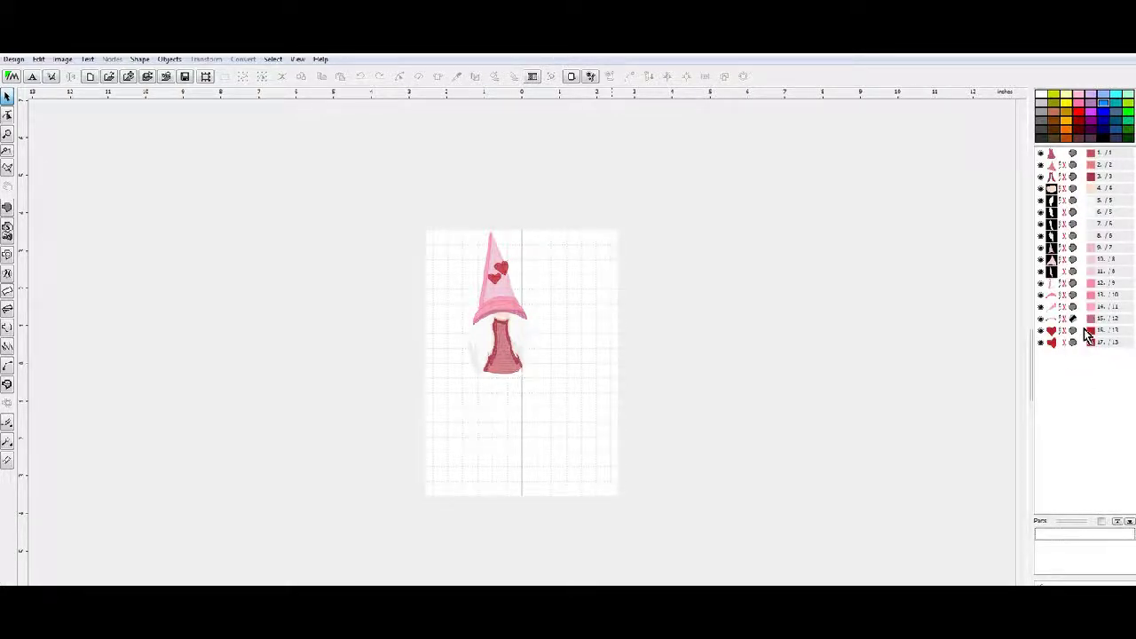
Select all the gnome's objects and enlarge them proportionally to nearly the full height of the hoop
{"action": "left_click", "coordinate": [1052, 155]}
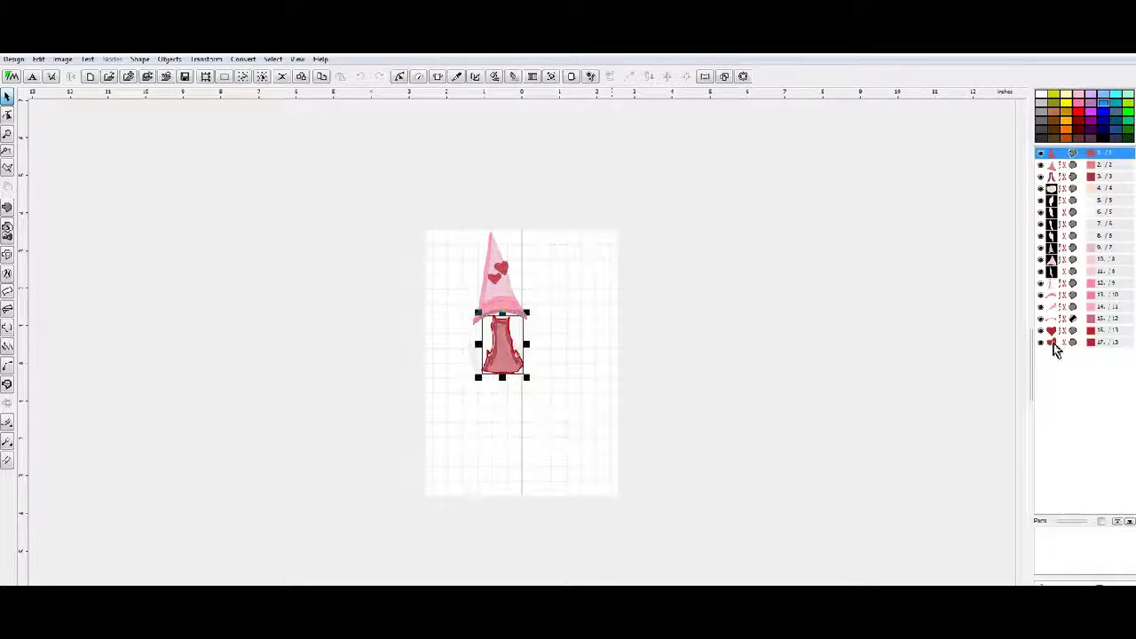
{"action": "left_click", "coordinate": [1054, 344], "text": "shift"}
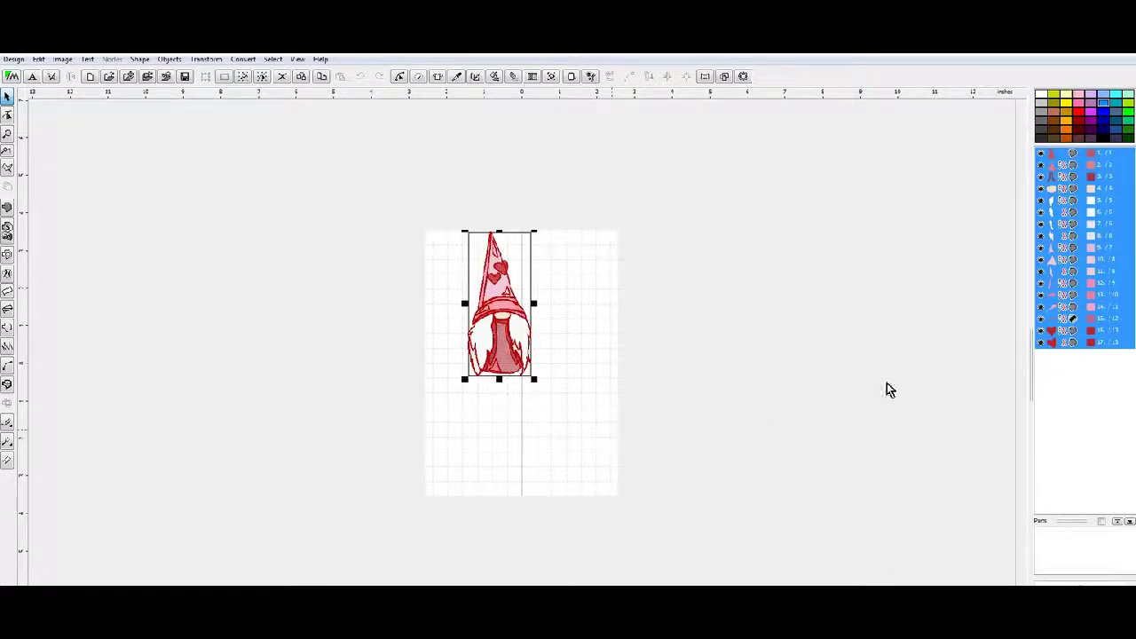
{"action": "left_click_drag", "start_coordinate": [534, 380], "coordinate": [578, 445]}
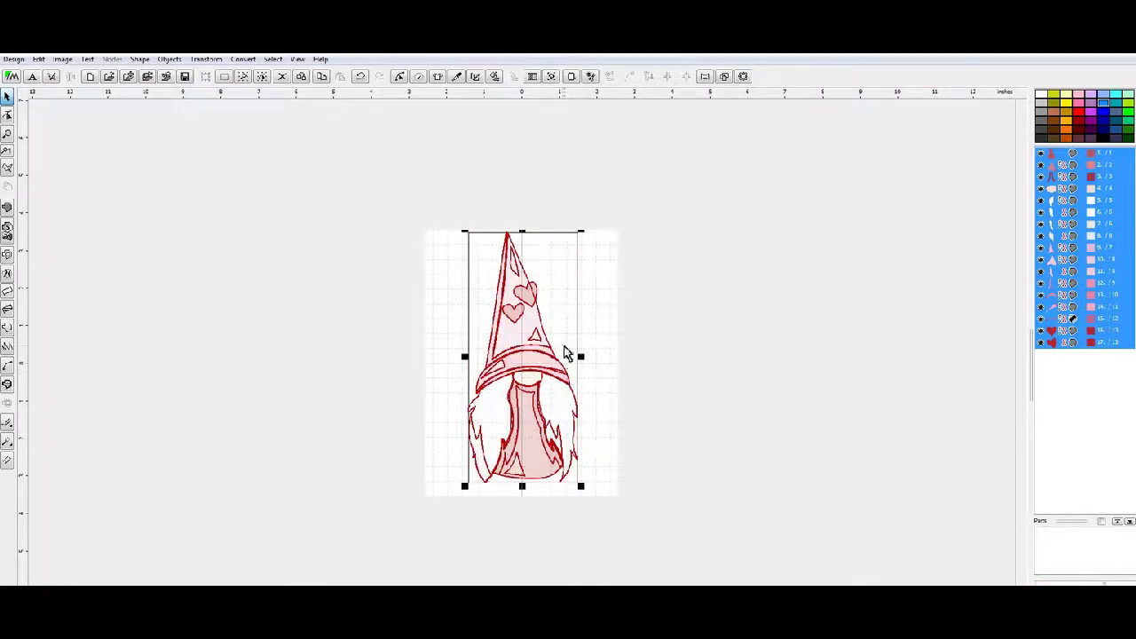
Generate stitches for the whole enlarged gnome and inspect the stitched preview up close
{"action": "right_click", "coordinate": [538, 360]}
{"action": "left_click", "coordinate": [578, 328]}
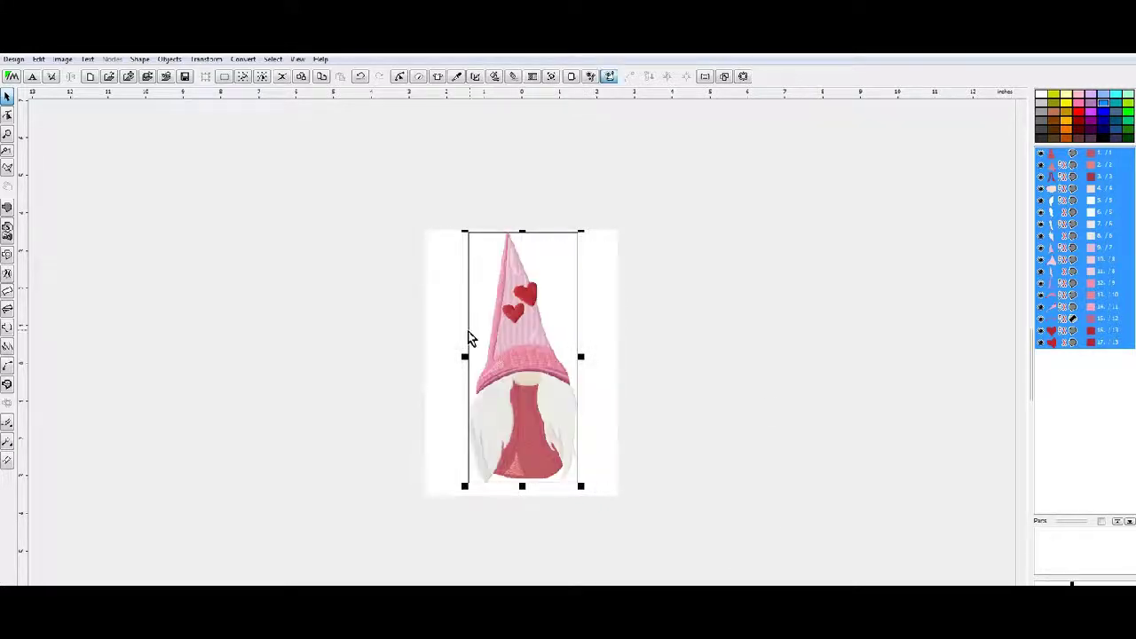
{"action": "scroll", "coordinate": [476, 347], "scroll_direction": "up", "scroll_amount": 2}
{"action": "scroll", "coordinate": [514, 355], "scroll_direction": "up", "scroll_amount": 2}
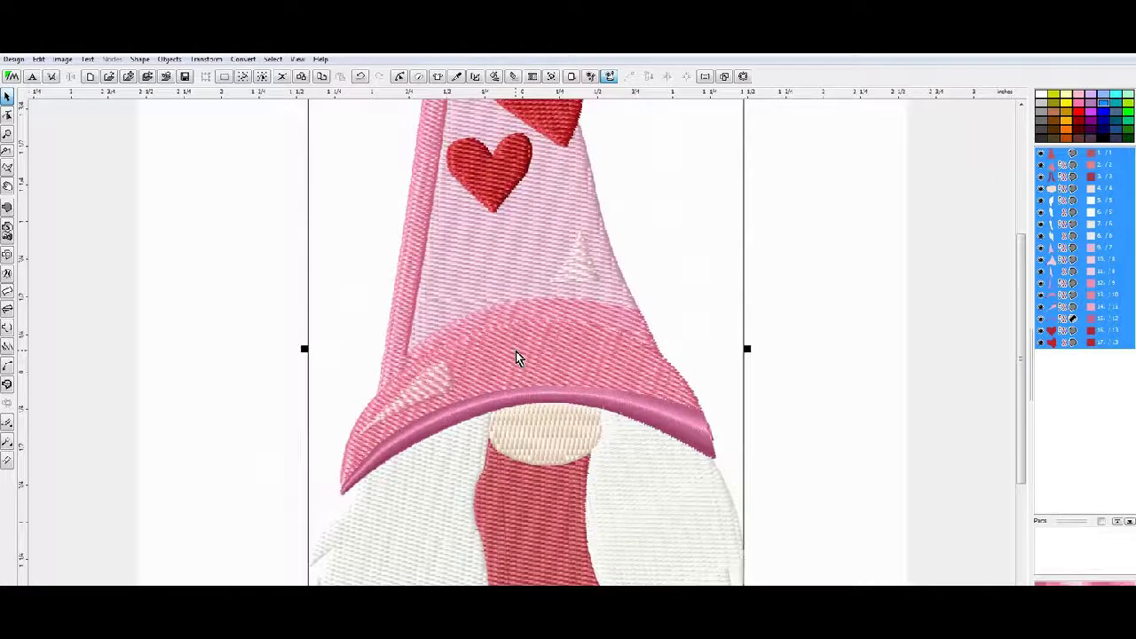
{"action": "scroll", "coordinate": [519, 358], "scroll_direction": "down", "scroll_amount": 2}
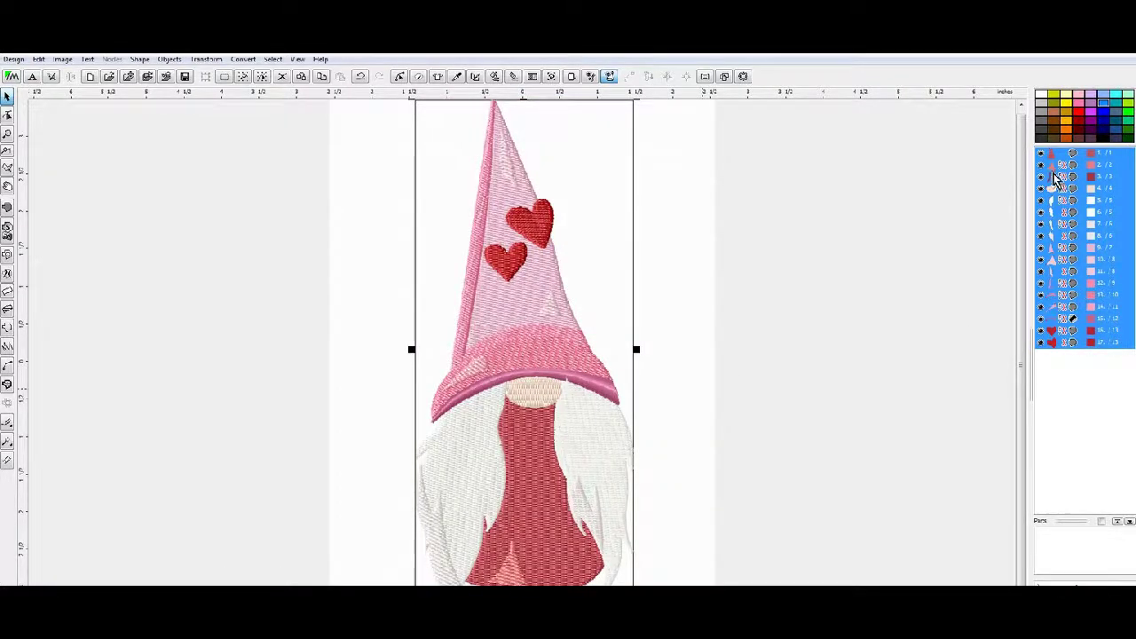
Try regenerating stitches for only the dark red body shading, the third object
{"action": "left_click", "coordinate": [1054, 178]}
{"action": "right_click", "coordinate": [1053, 179]}
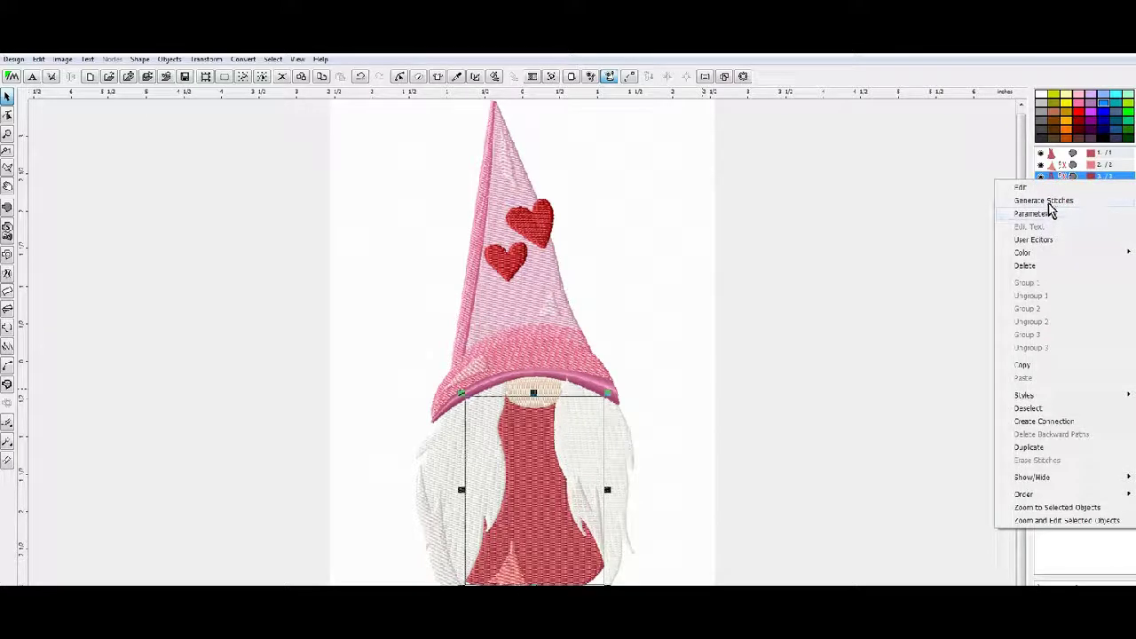
{"action": "left_click", "coordinate": [1050, 201]}
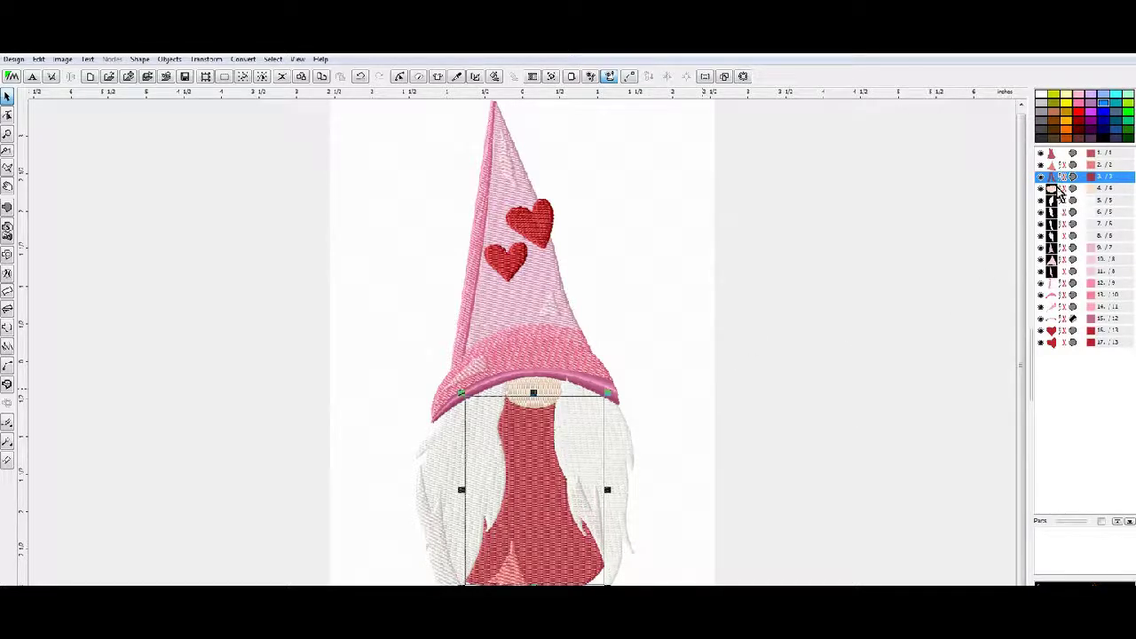
Edit the dark red body shading to a plain fill with density 4.0 and Edge and both Zig-Zag underlays off, and generate its stitches
{"action": "right_click", "coordinate": [1061, 182]}
{"action": "left_click", "coordinate": [1044, 198]}
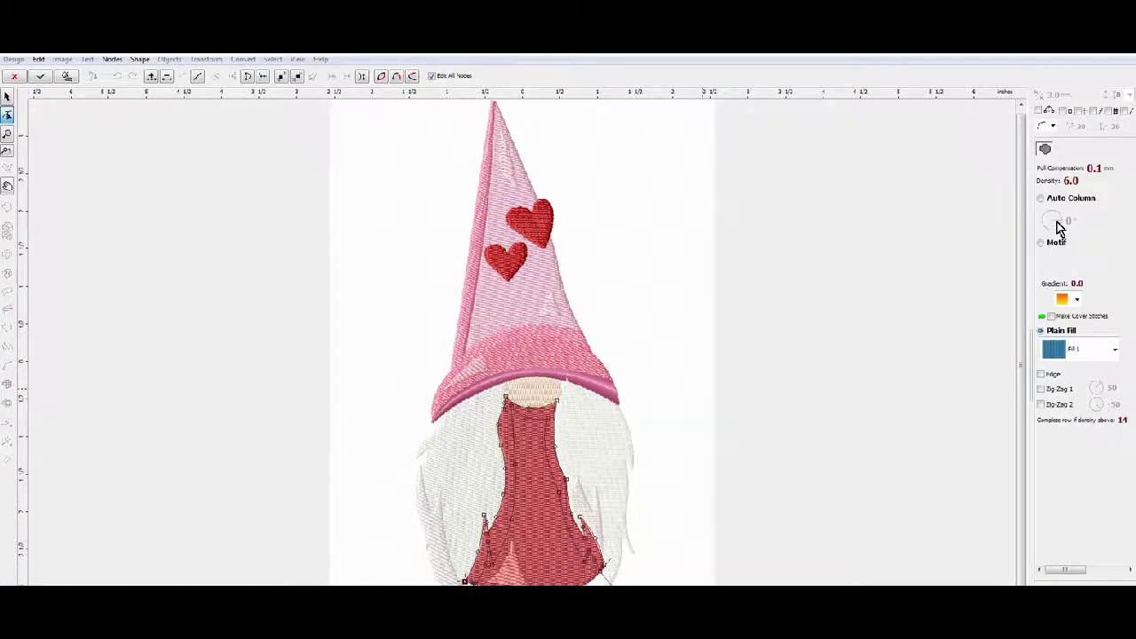
{"action": "left_click", "coordinate": [1070, 332]}
{"action": "left_click", "coordinate": [1042, 390]}
{"action": "left_click", "coordinate": [1042, 406]}
{"action": "left_click", "coordinate": [1043, 389]}
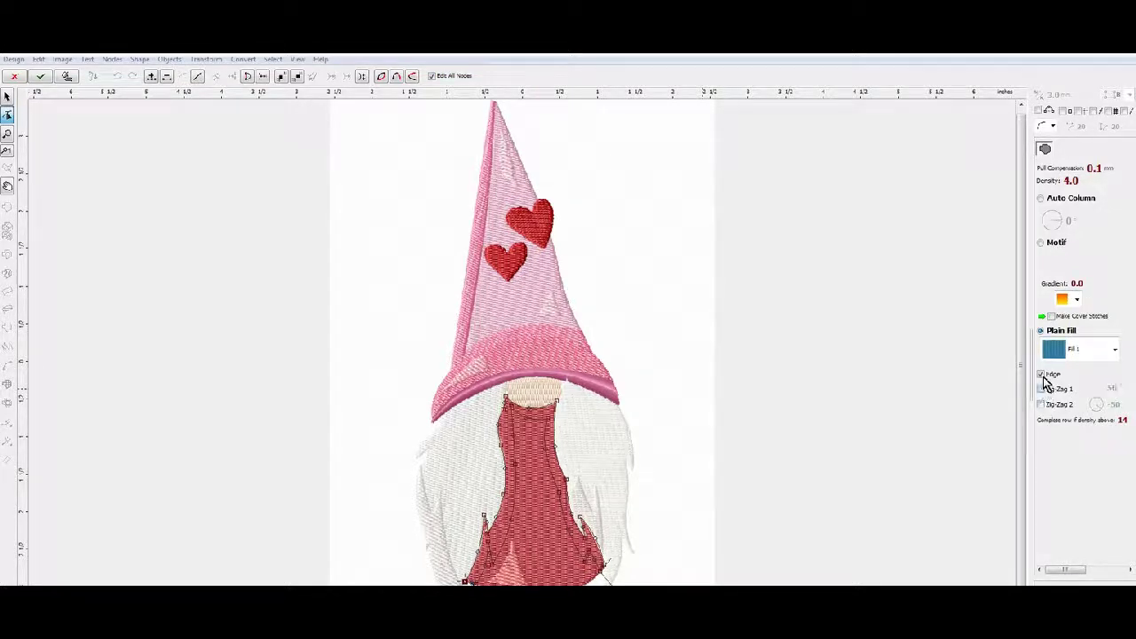
{"action": "left_click", "coordinate": [1041, 373]}
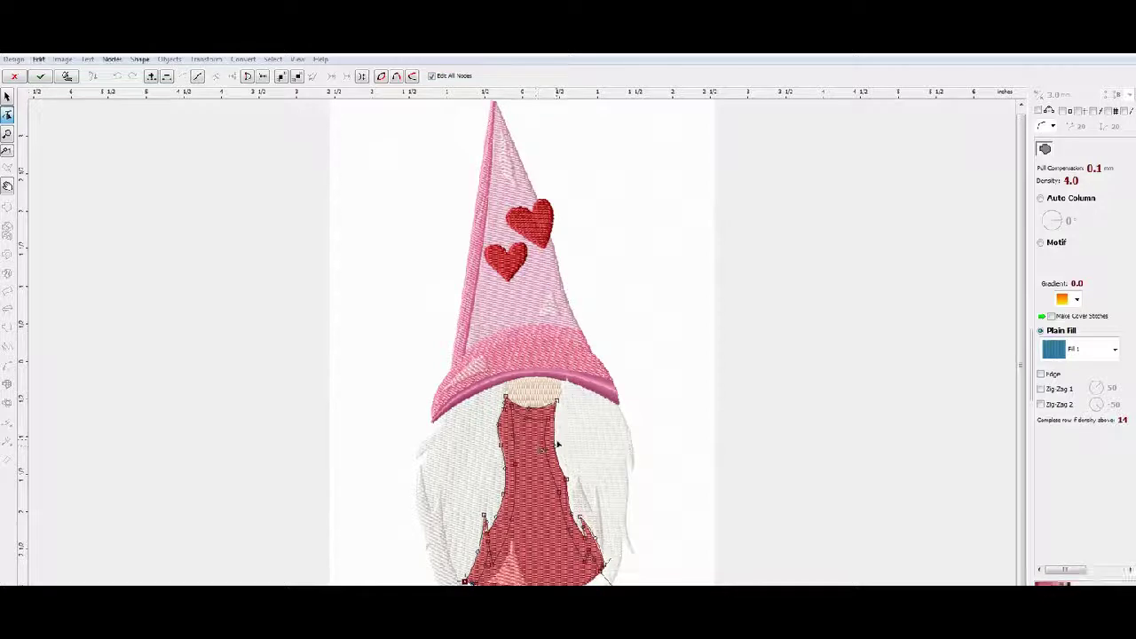
{"action": "right_click", "coordinate": [551, 441]}
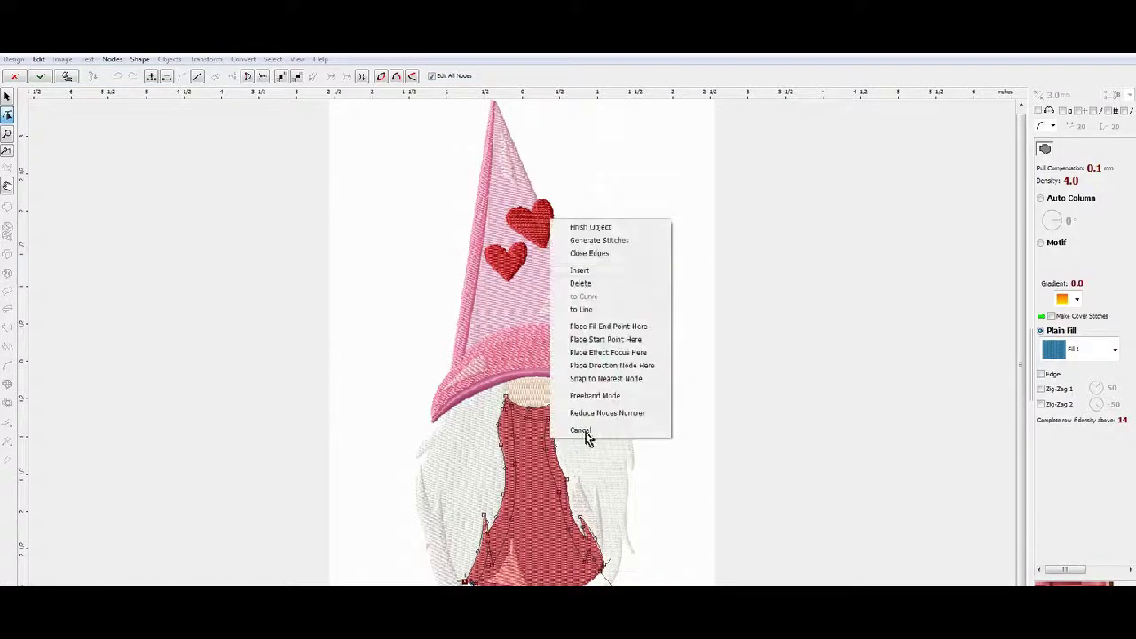
{"action": "left_click", "coordinate": [632, 237]}
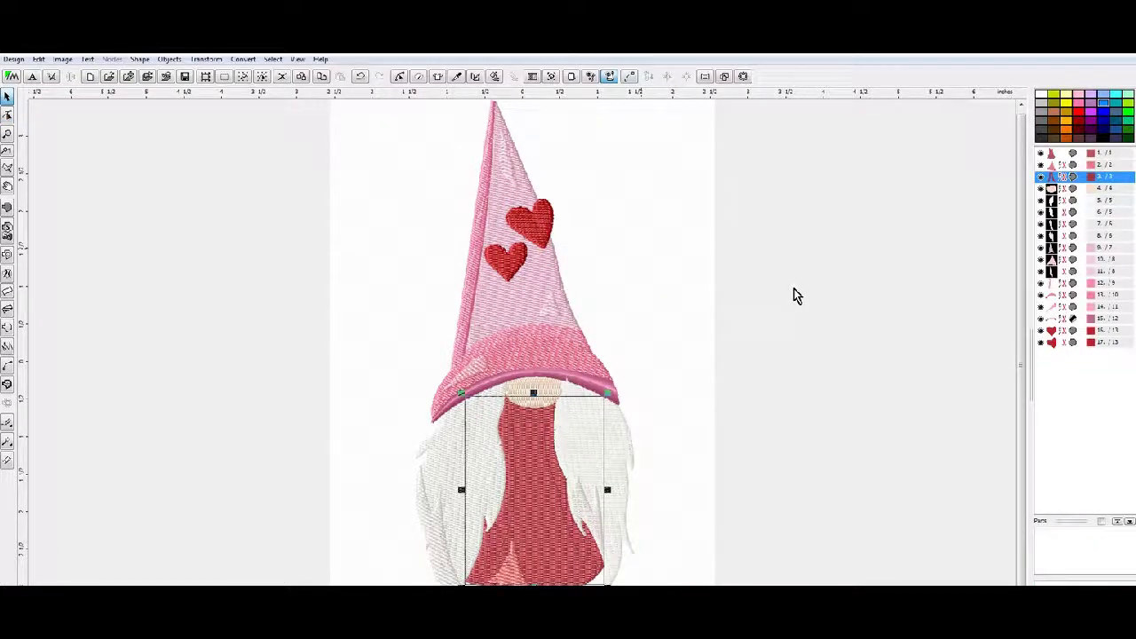
Turn on Make Cover Stitches for the dark red body shading and generate its stitches
{"action": "right_click", "coordinate": [1050, 180]}
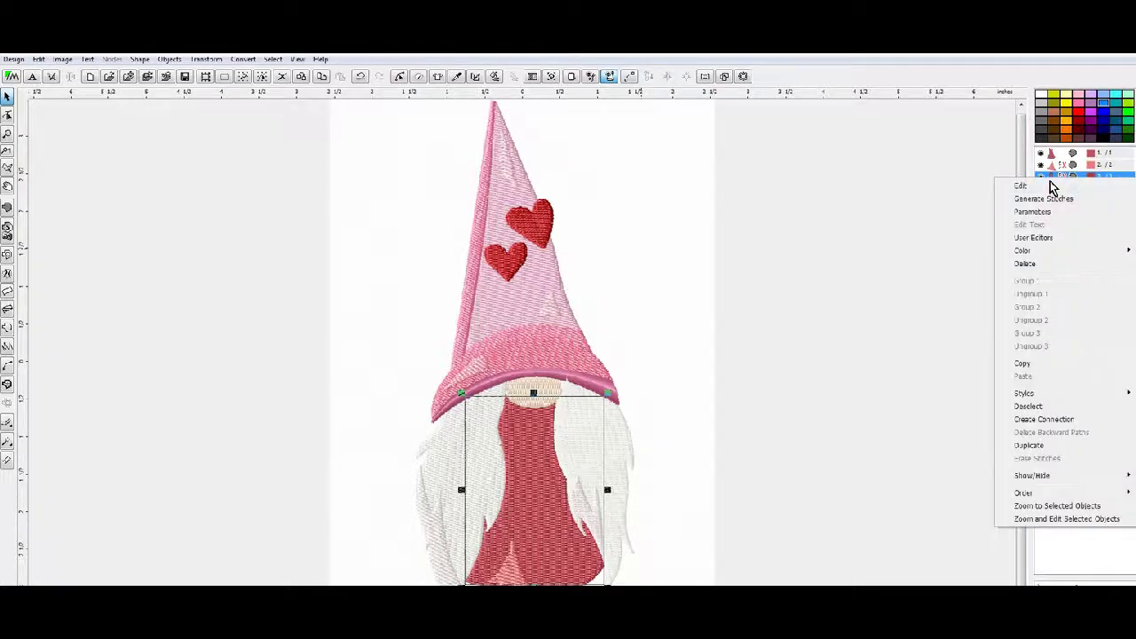
{"action": "left_click", "coordinate": [1037, 212]}
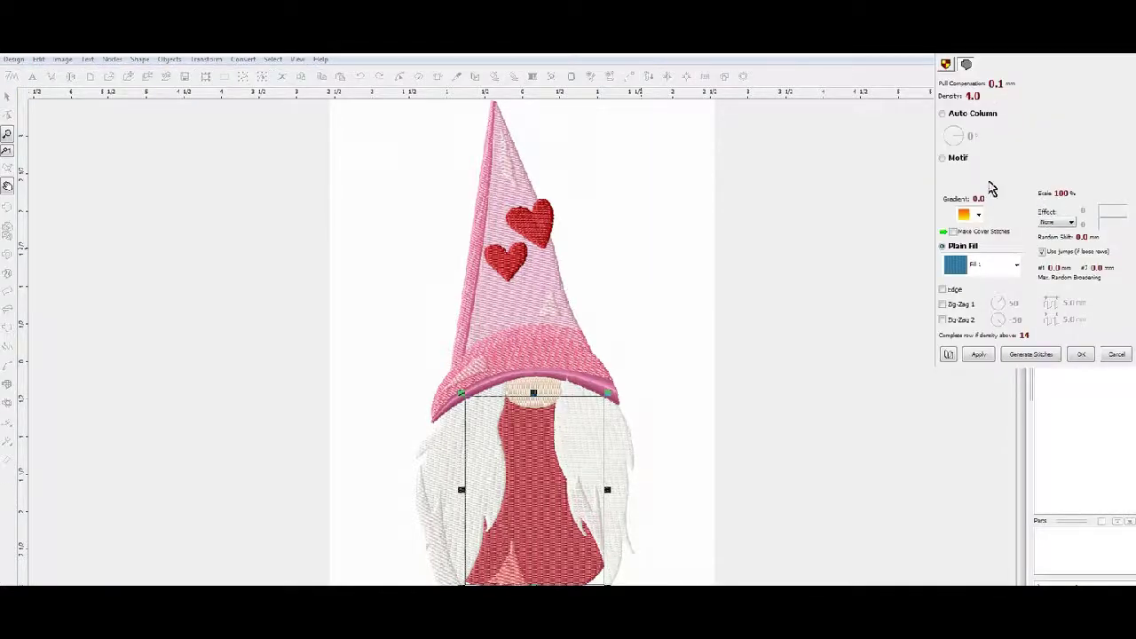
{"action": "left_click", "coordinate": [955, 232]}
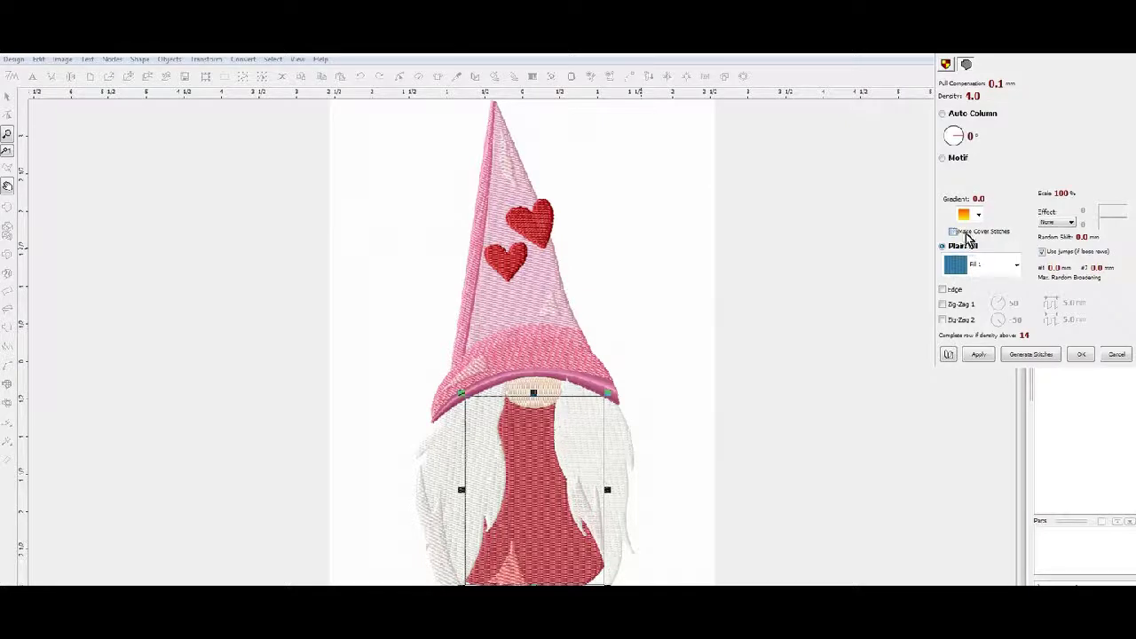
{"action": "left_click", "coordinate": [1031, 354]}
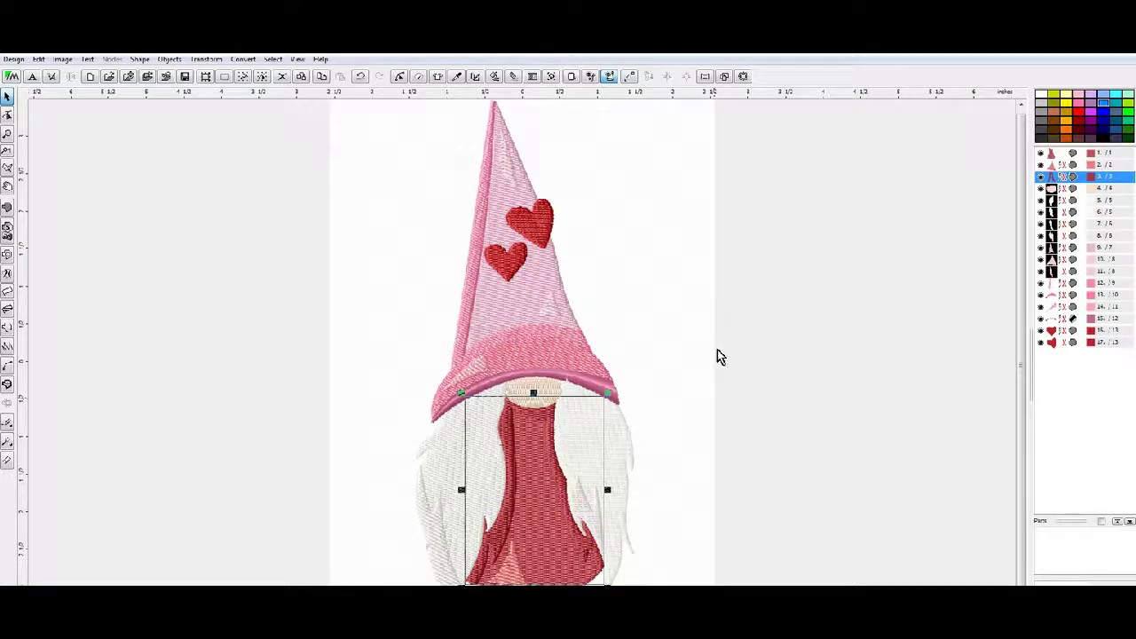
Select all objects of the gnome and bring the whole design to the center of the hoop
{"action": "key", "text": "ctrl+a"}
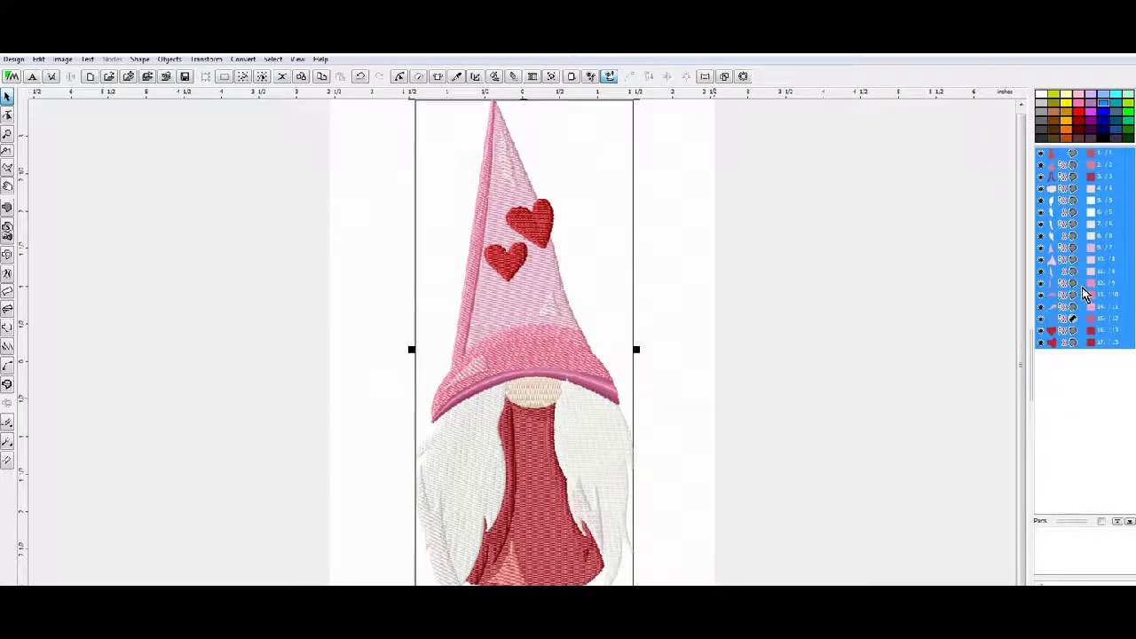
{"action": "key", "text": "minus"}
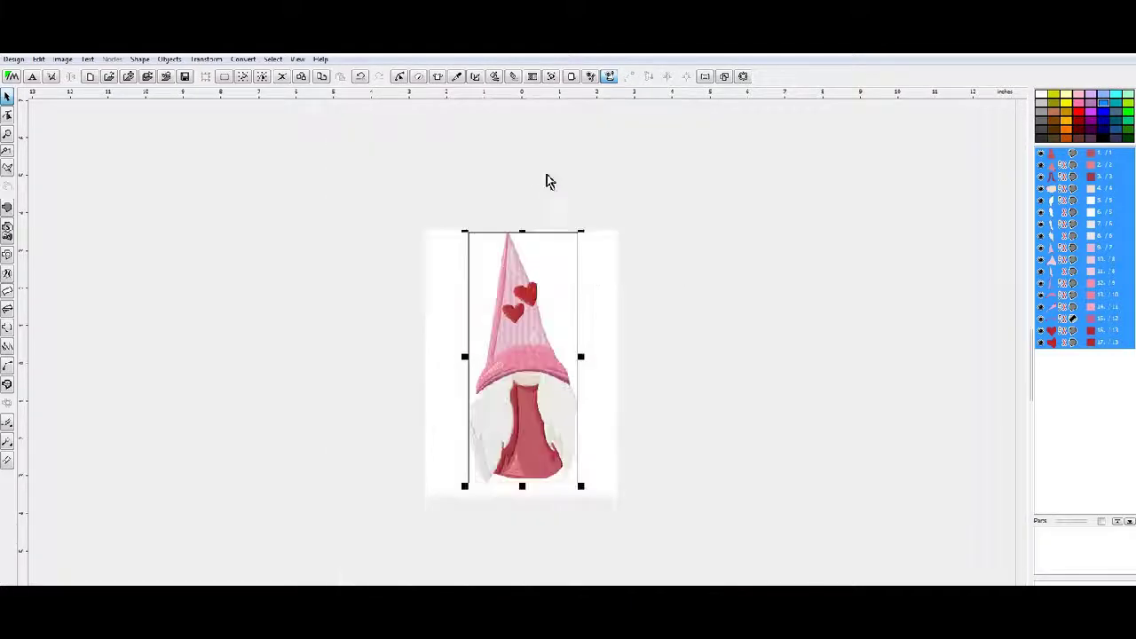
{"action": "left_click", "coordinate": [206, 59]}
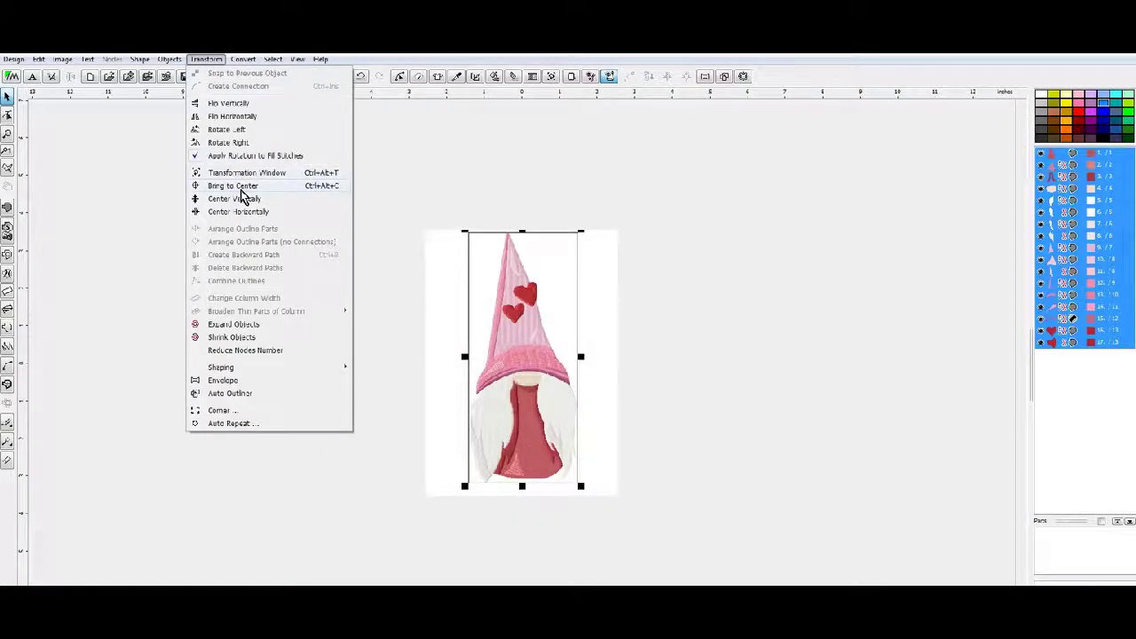
{"action": "left_click", "coordinate": [240, 188]}
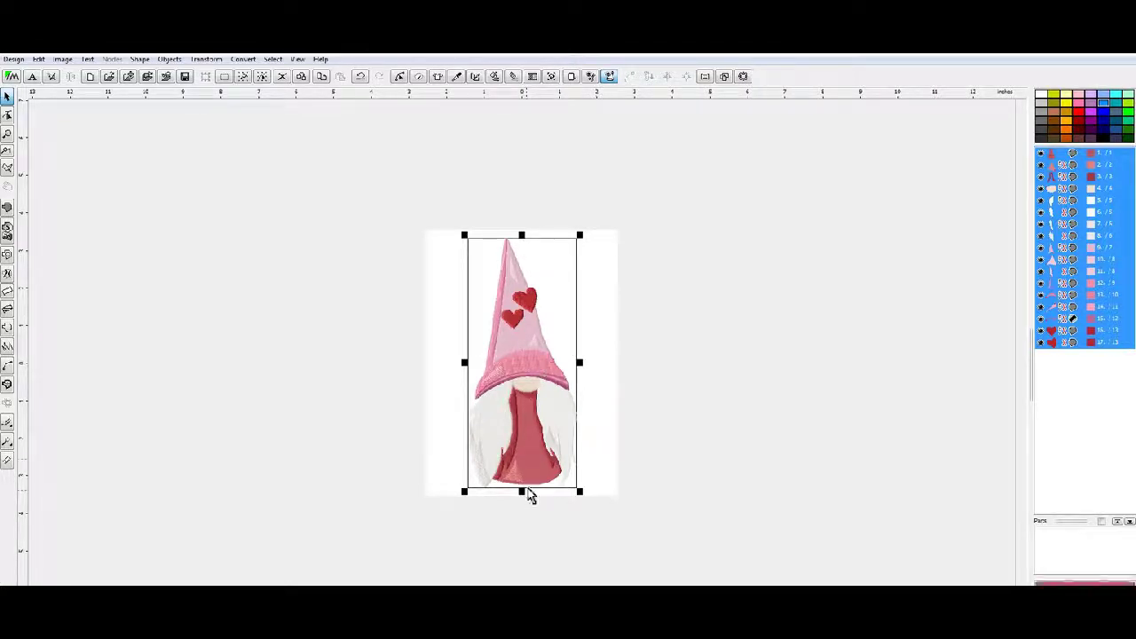
{"action": "scroll", "coordinate": [606, 429], "scroll_direction": "up", "scroll_amount": 2}
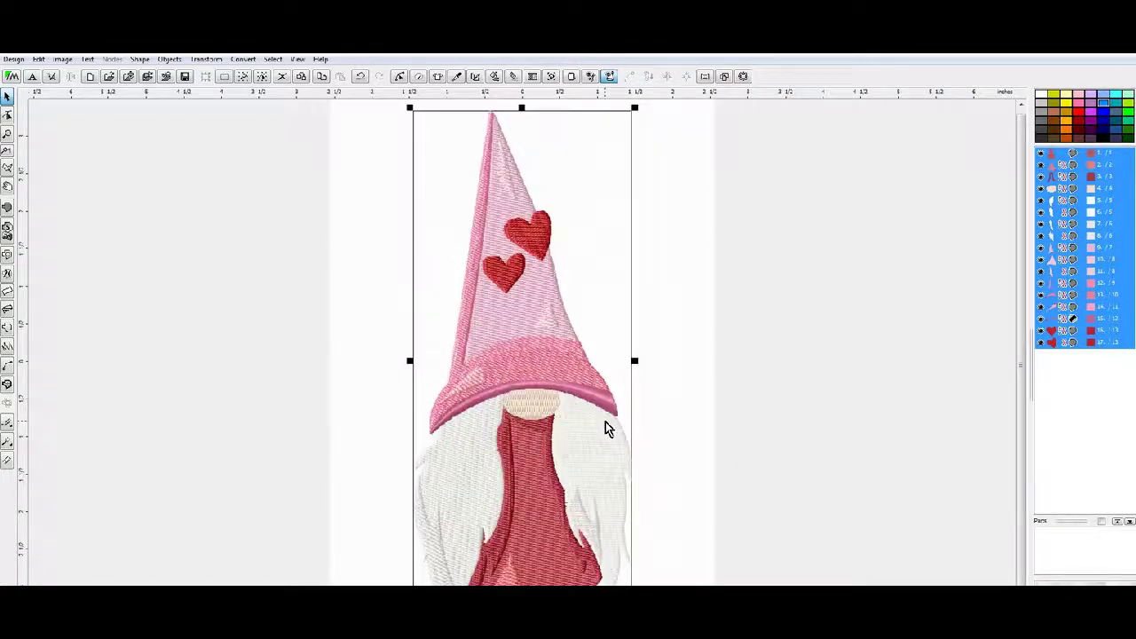
Save a copy of the design as ValentineGnome1-5x7 in Embird Outline Format, in the Gnomes folder under In Progress
{"action": "left_click", "coordinate": [14, 60]}
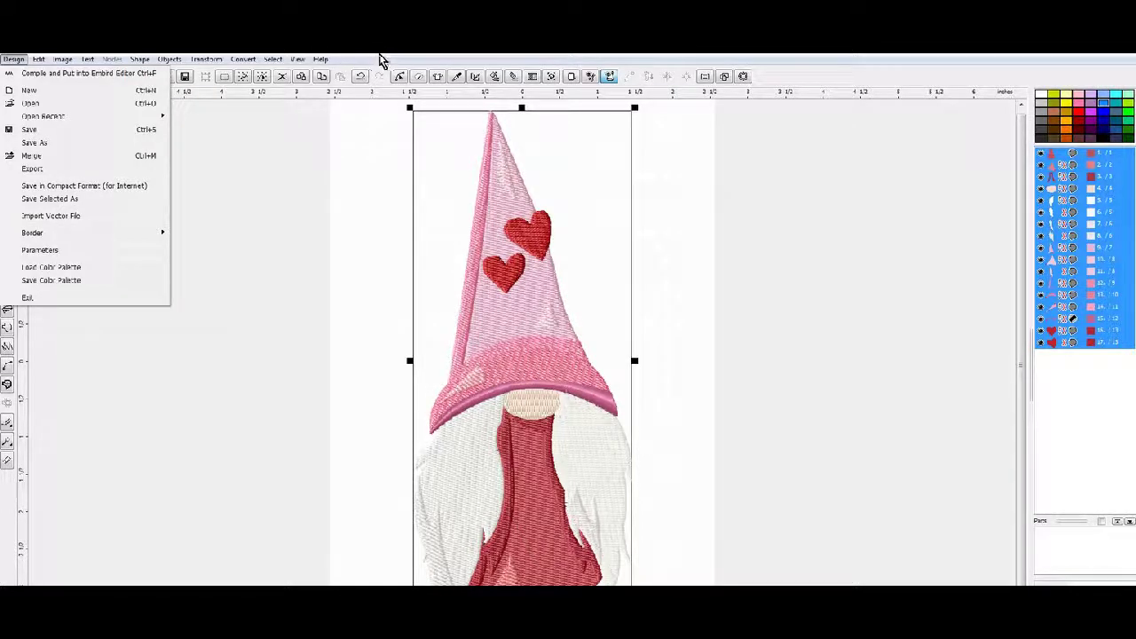
{"action": "left_click", "coordinate": [36, 143]}
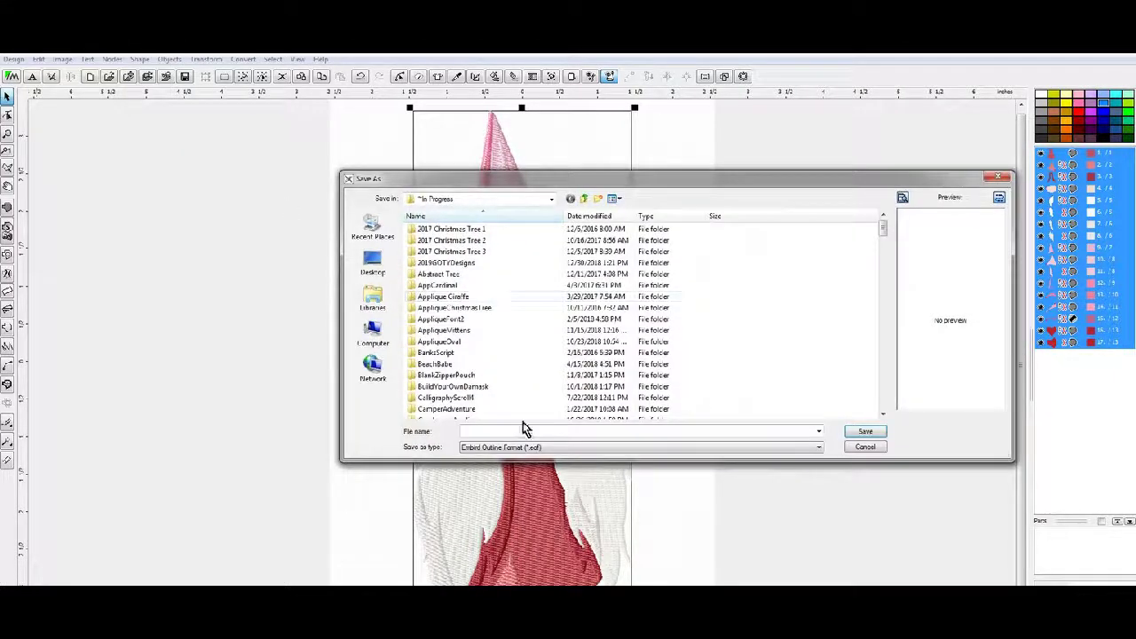
{"action": "left_click", "coordinate": [500, 344]}
{"action": "scroll", "coordinate": [506, 341], "scroll_direction": "down", "scroll_amount": 5}
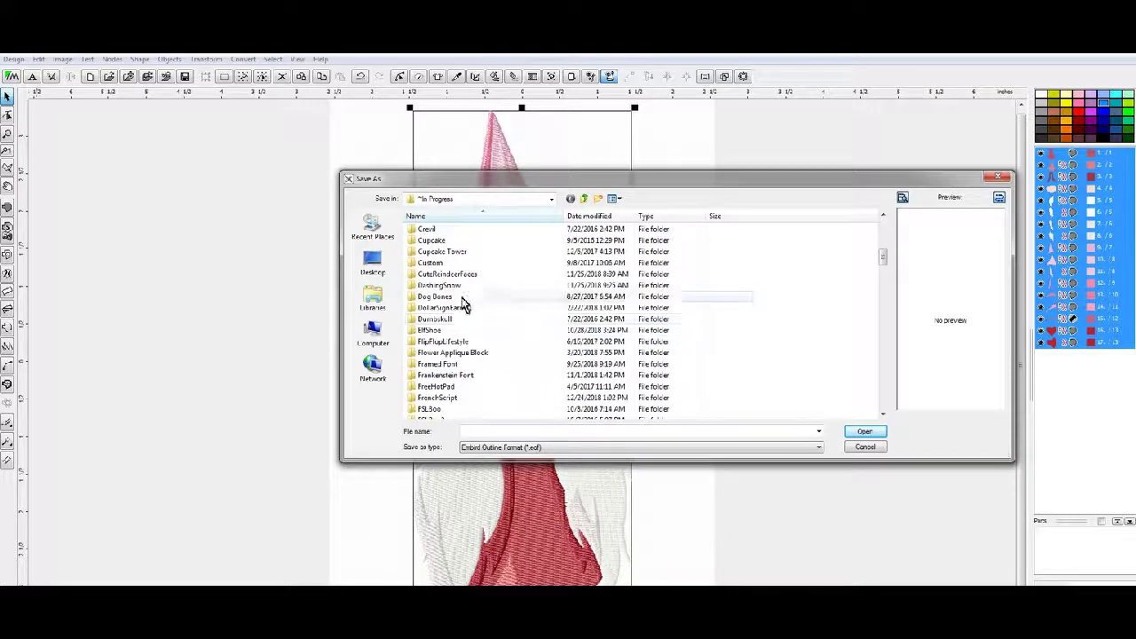
{"action": "scroll", "coordinate": [482, 325], "scroll_direction": "down", "scroll_amount": 3}
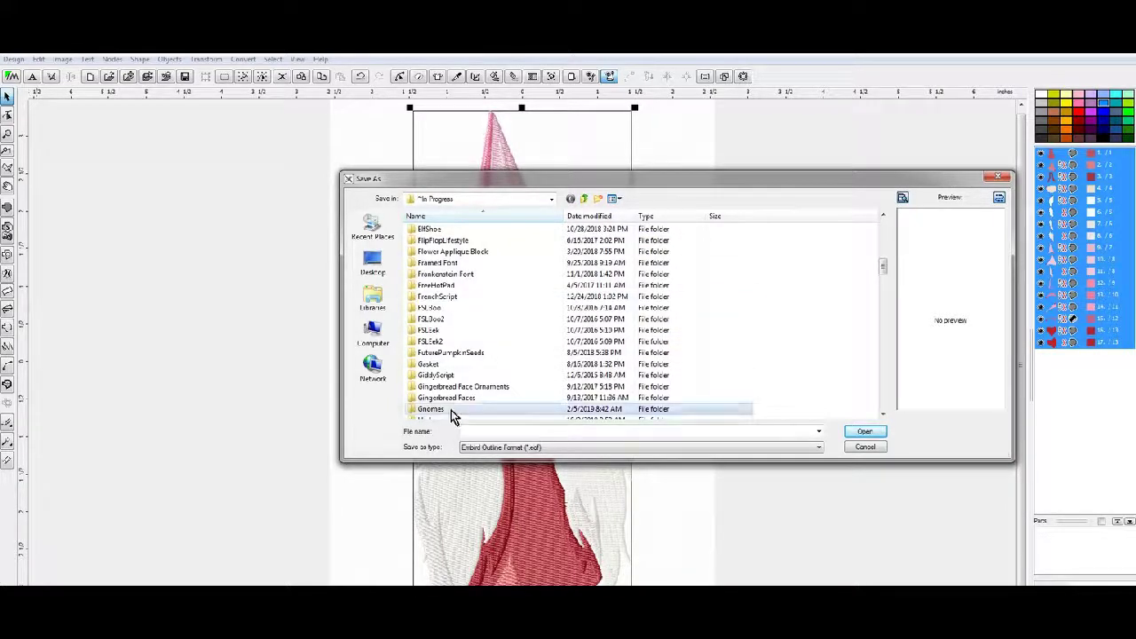
{"action": "double_click", "coordinate": [479, 408]}
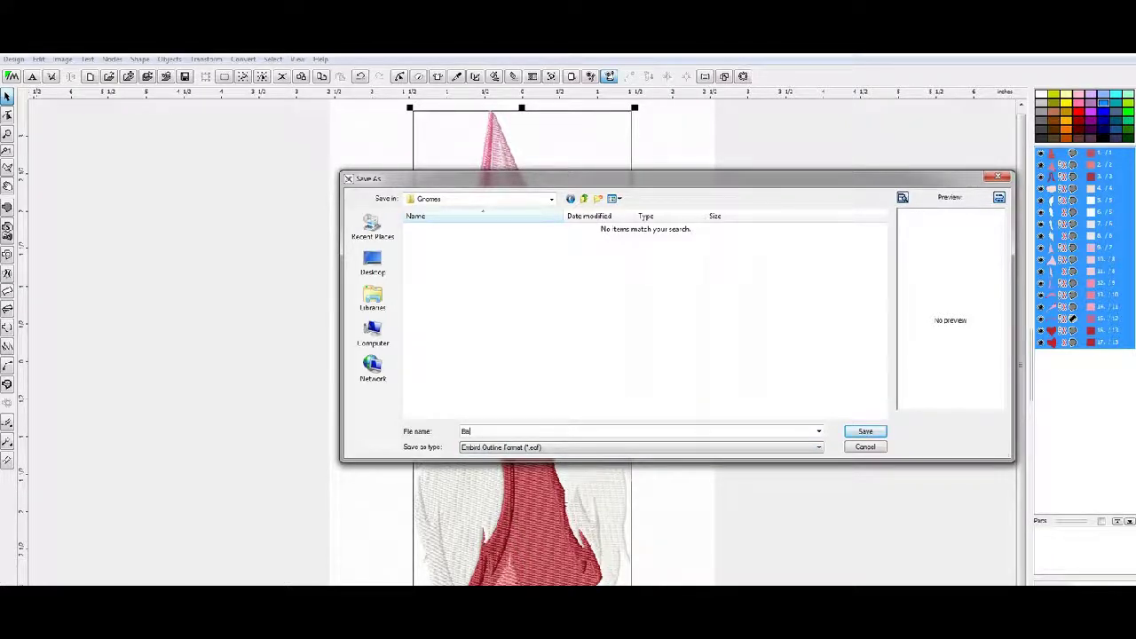
{"action": "type", "text": "ntineGnome I-5x7"}
{"action": "left_click", "coordinate": [877, 433]}
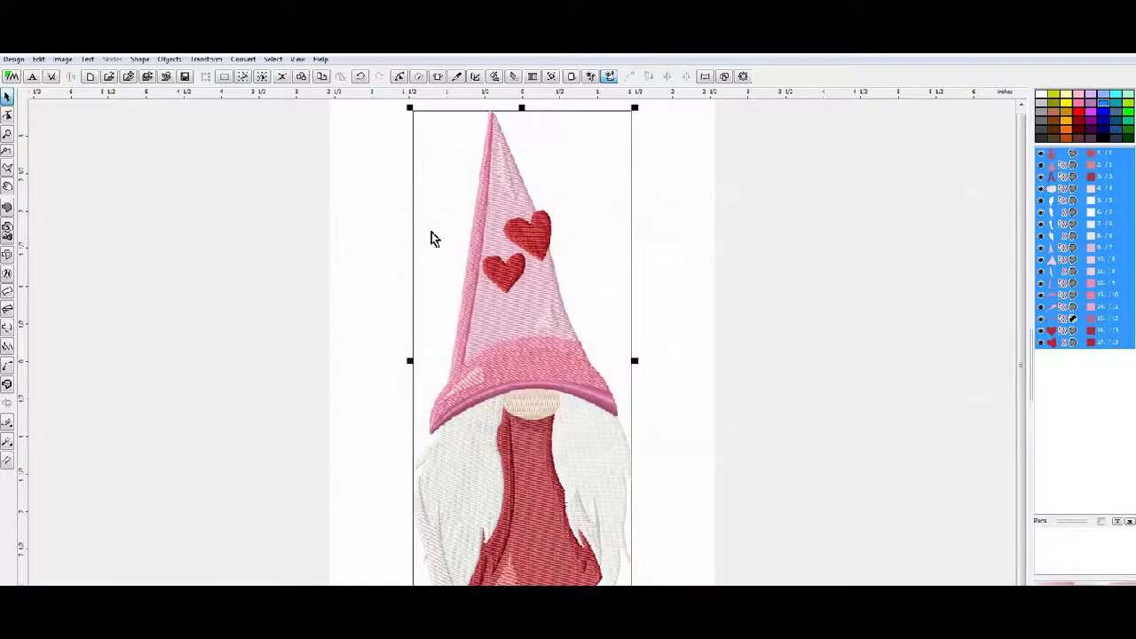
Compile the design into Embird Editor and save it in the preselected machine formats under one shared name, replacing thread-change codes with stops for all files
{"action": "left_click", "coordinate": [13, 59]}
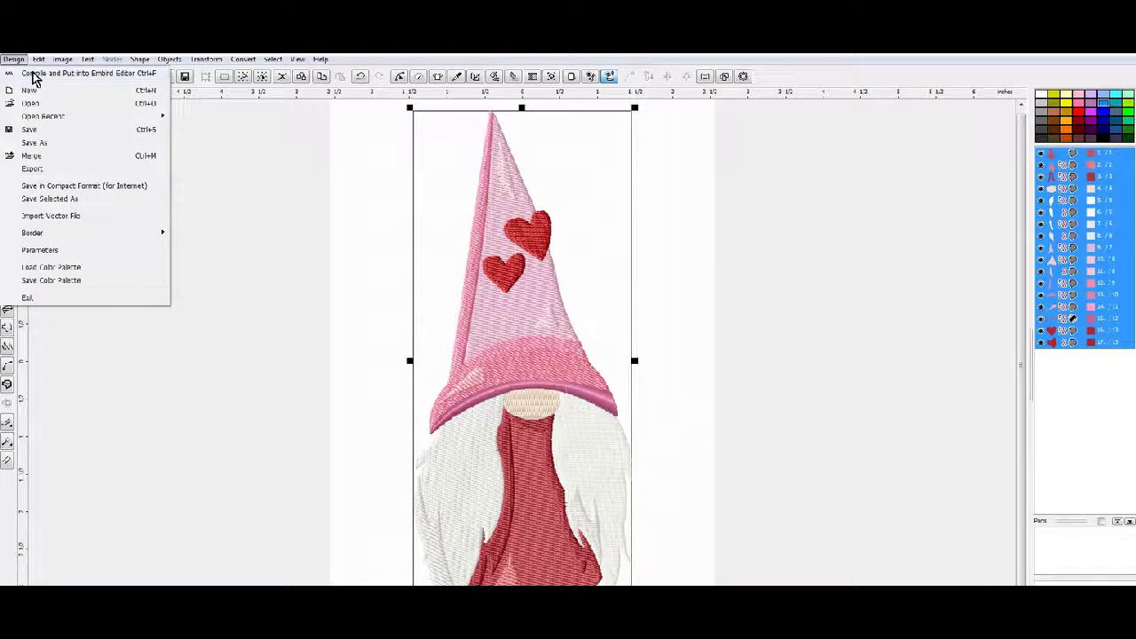
{"action": "left_click", "coordinate": [33, 75]}
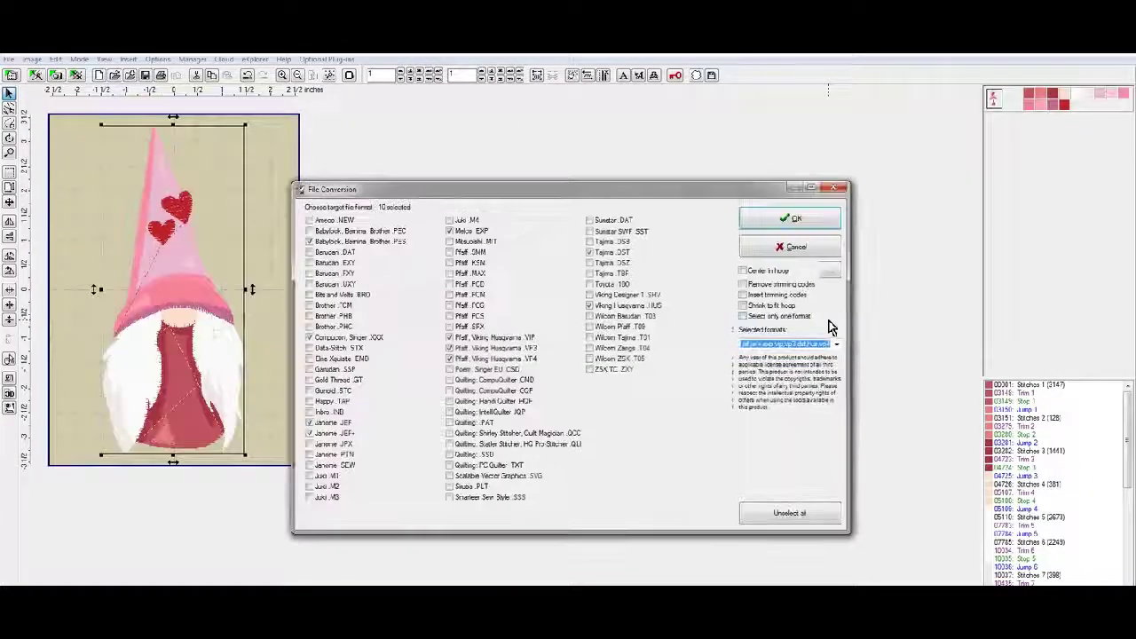
{"action": "left_click", "coordinate": [822, 222]}
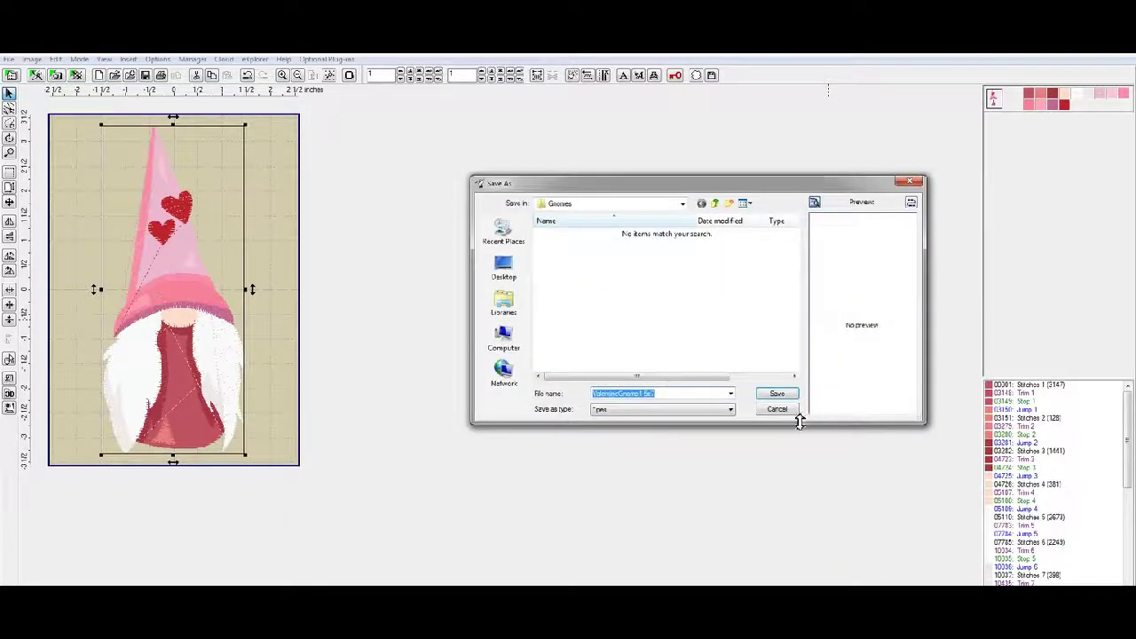
{"action": "left_click", "coordinate": [779, 394]}
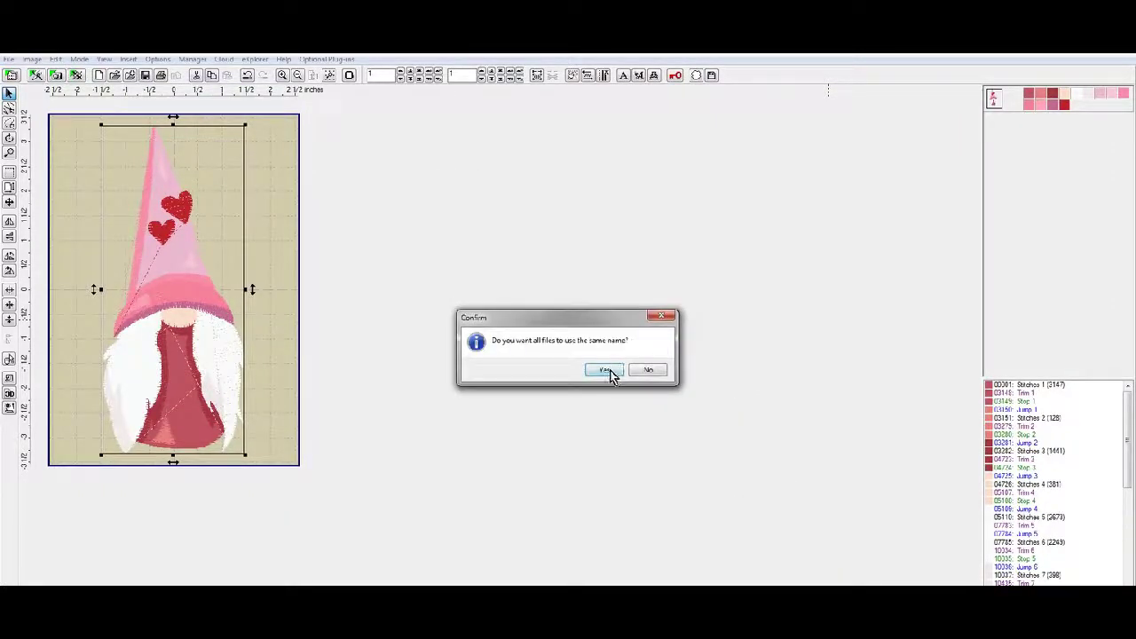
{"action": "left_click", "coordinate": [609, 374]}
{"action": "left_click", "coordinate": [693, 286]}
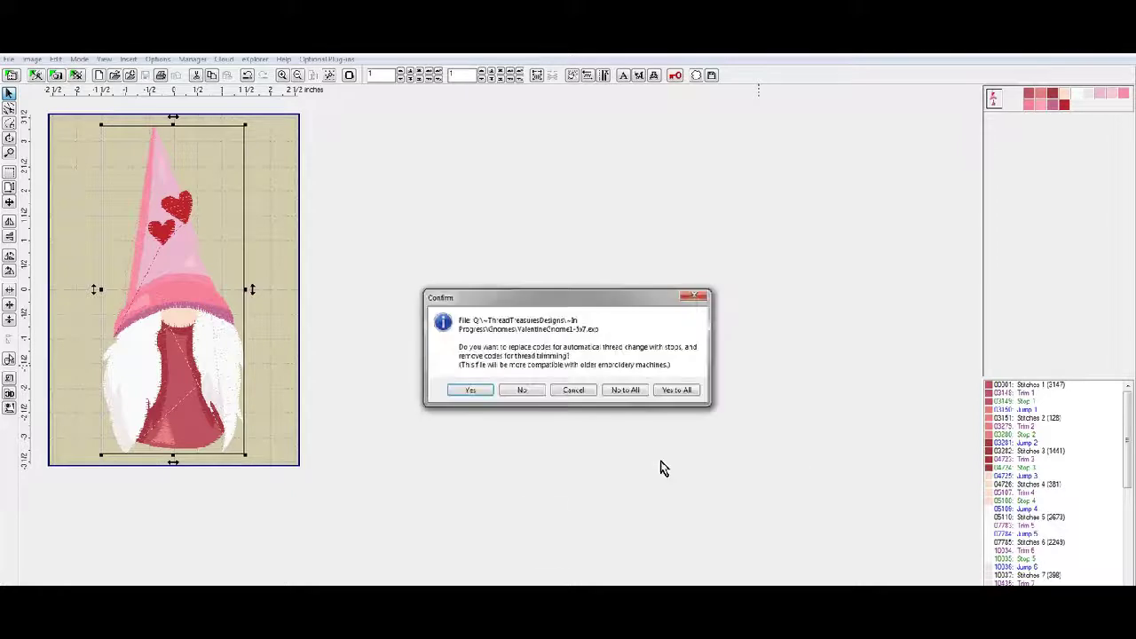
{"action": "left_click", "coordinate": [687, 390]}
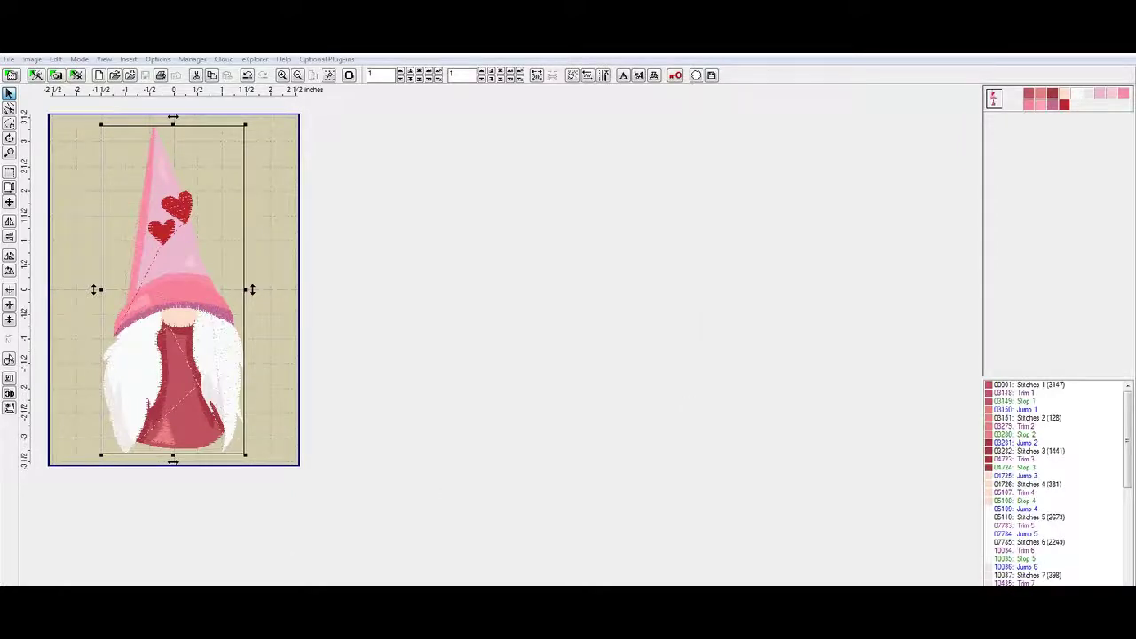